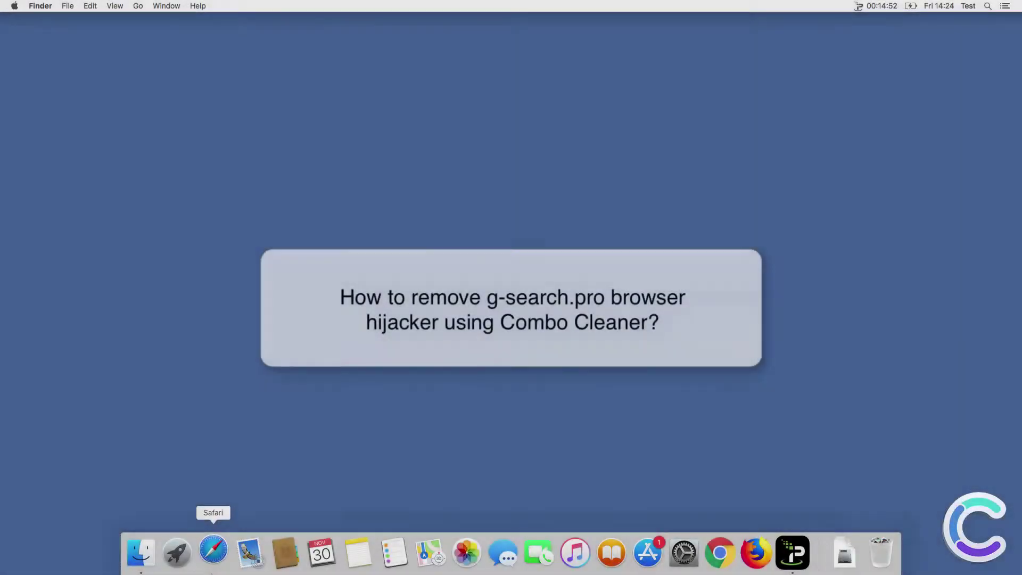
Launch Safari and run test searches from the Search! start page and a new tab's address bar.
{"action": "left_click", "coordinate": [214, 551]}
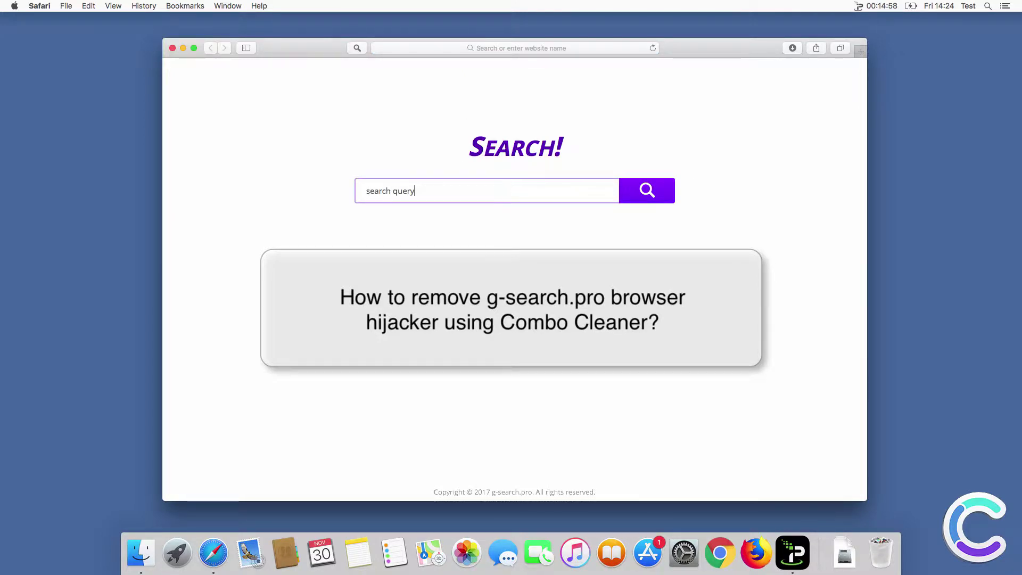
{"action": "key", "text": "Return"}
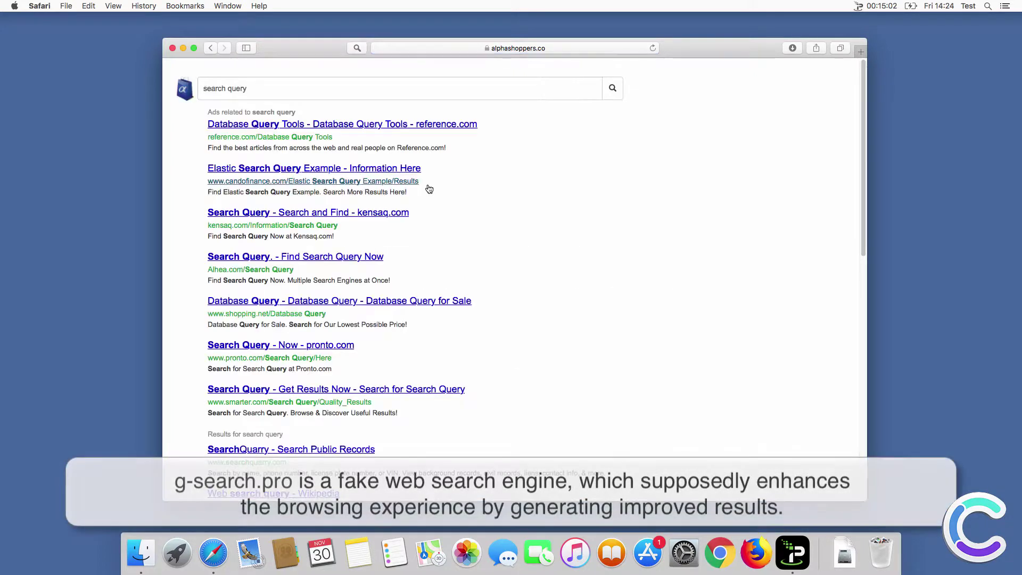
{"action": "left_click", "coordinate": [860, 50]}
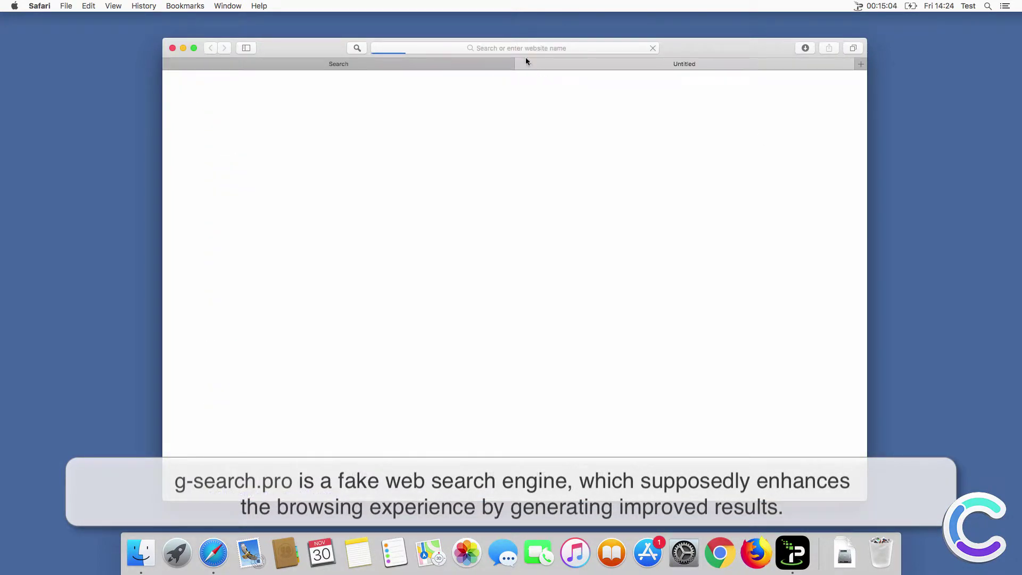
{"action": "left_click", "coordinate": [501, 45]}
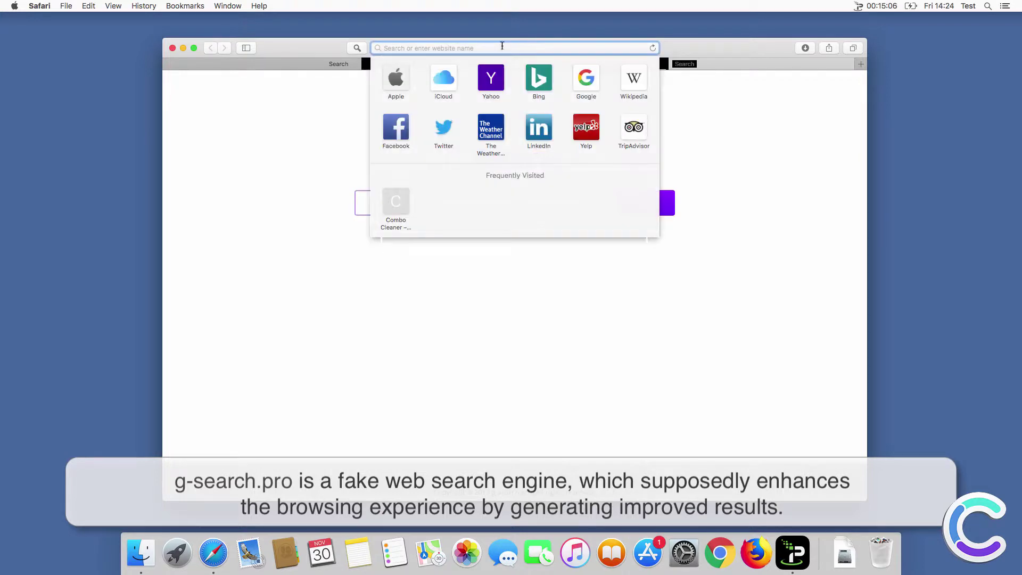
{"action": "type", "text": "search que"}
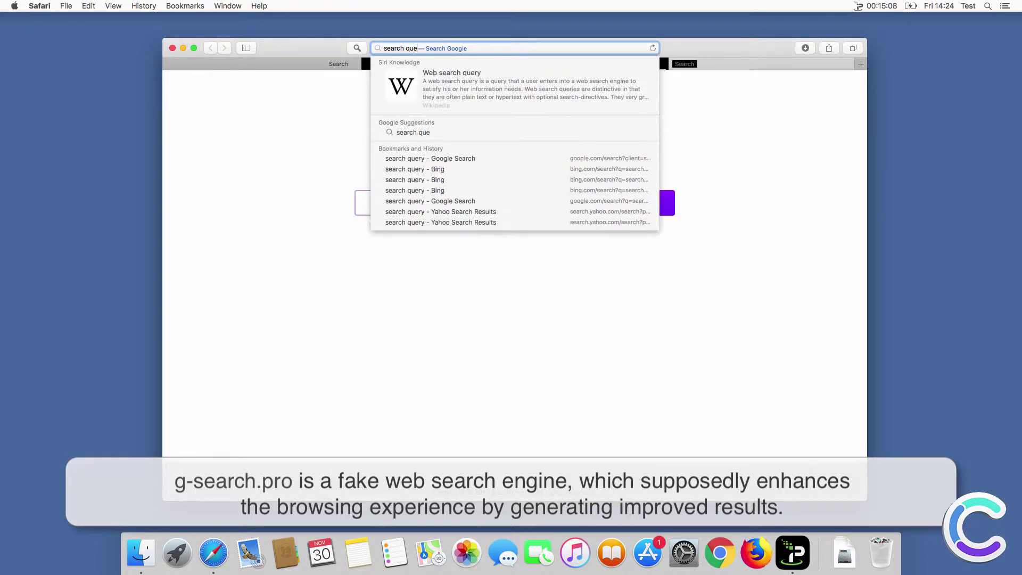
{"action": "type", "text": "ry"}
{"action": "key", "text": "Return"}
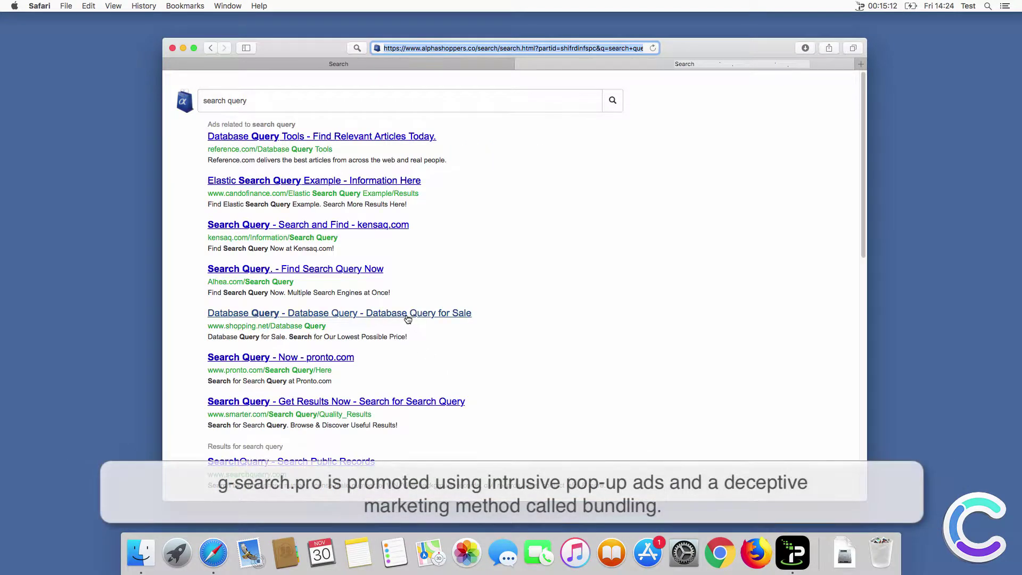
Close Safari, then search from g-search.pro in Chrome, reach alphashoppers.co results, and close Chrome.
{"action": "left_click", "coordinate": [173, 48]}
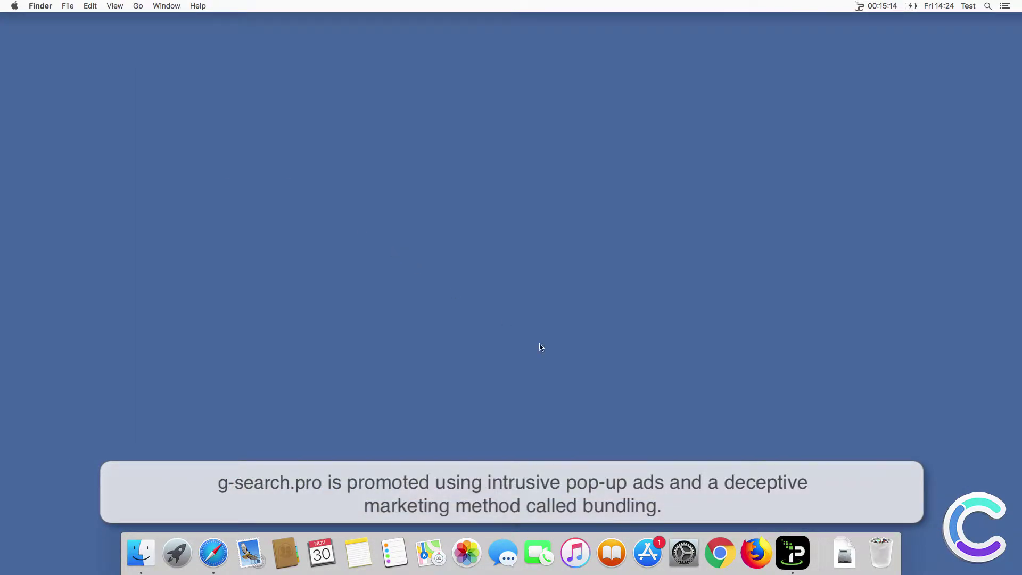
{"action": "left_click", "coordinate": [721, 553]}
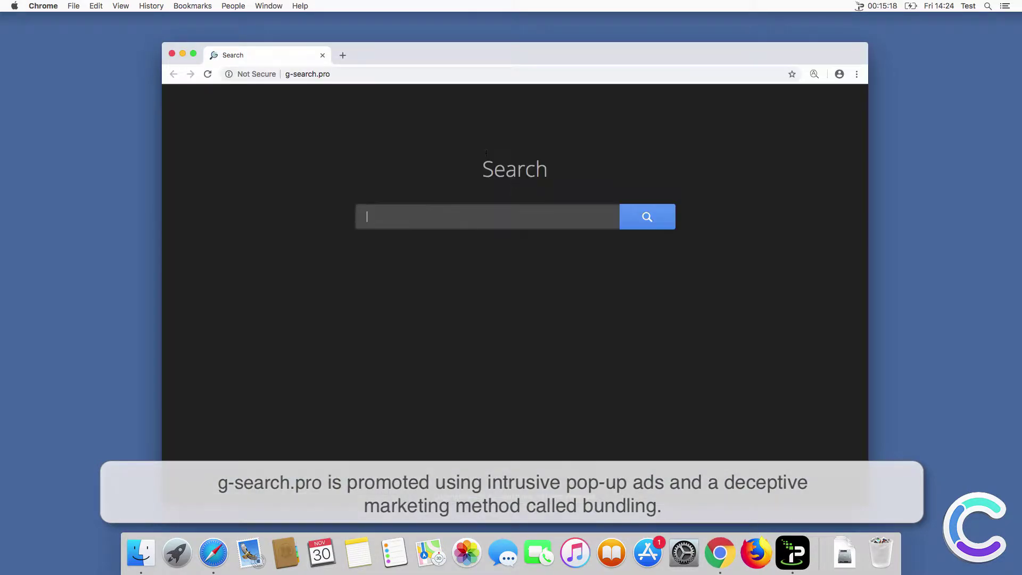
{"action": "type", "text": "sear"}
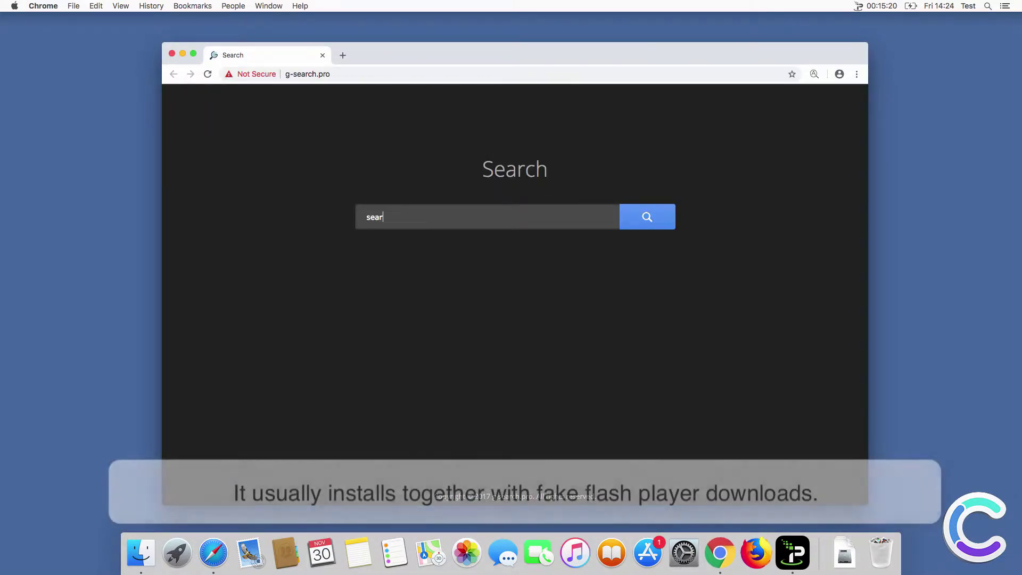
{"action": "type", "text": "ch query"}
{"action": "key", "text": "Return"}
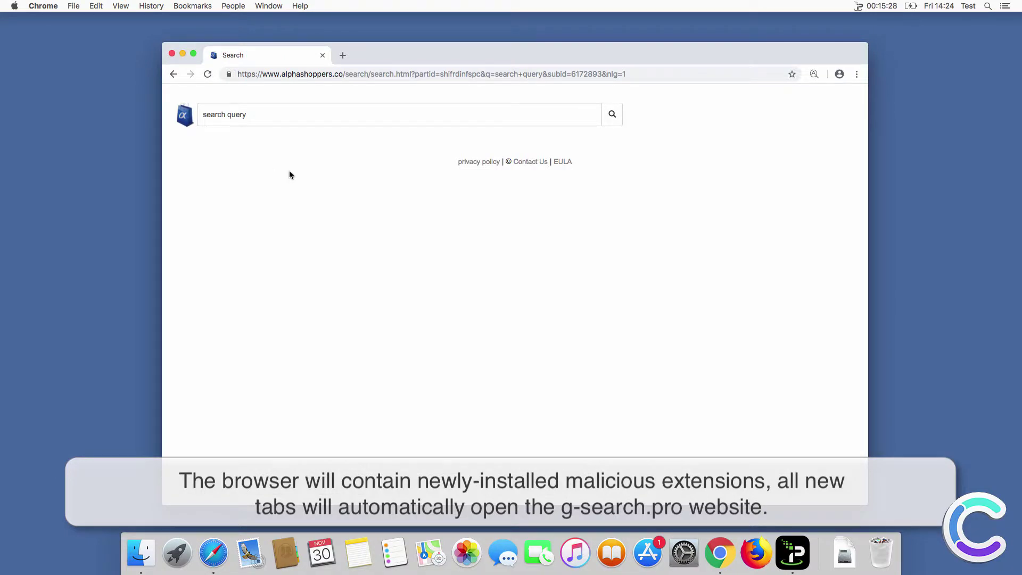
{"action": "left_click", "coordinate": [172, 56]}
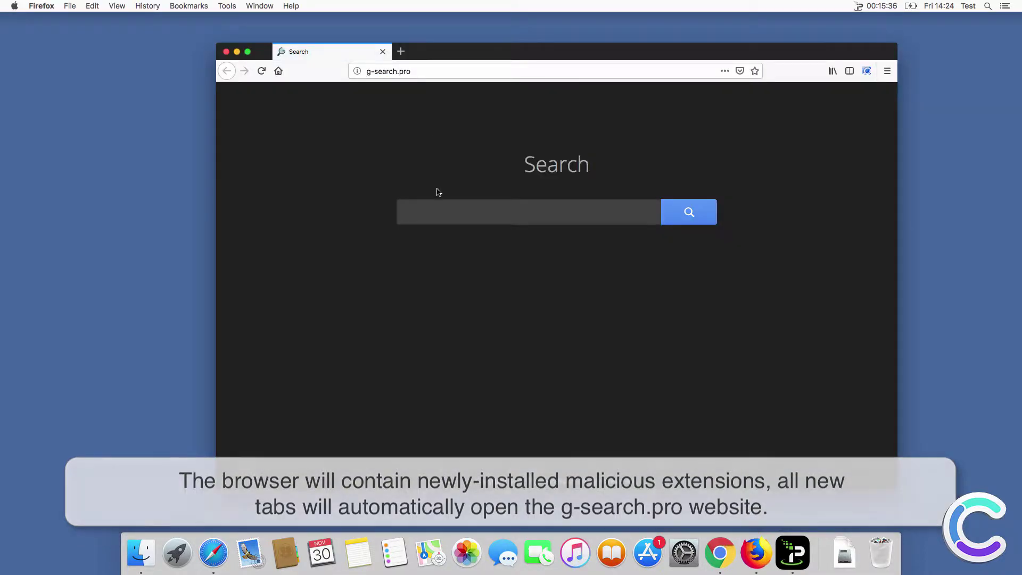
{"action": "type", "text": "sear"}
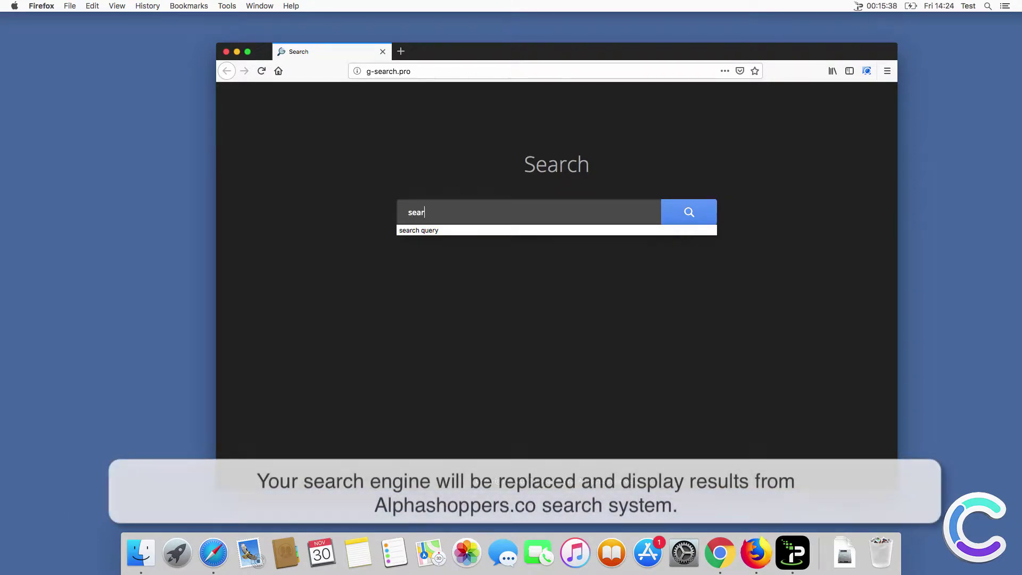
{"action": "type", "text": "ch query"}
Submit a query from Firefox's g-search.pro search box, landing on alphashoppers.co results.
{"action": "key", "text": "Return"}
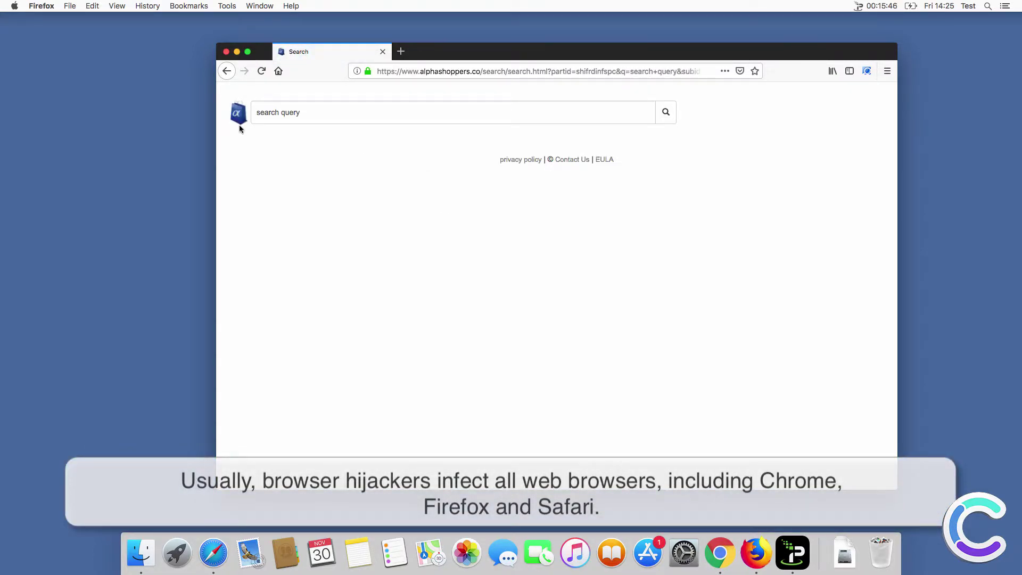
{"action": "left_click", "coordinate": [227, 51]}
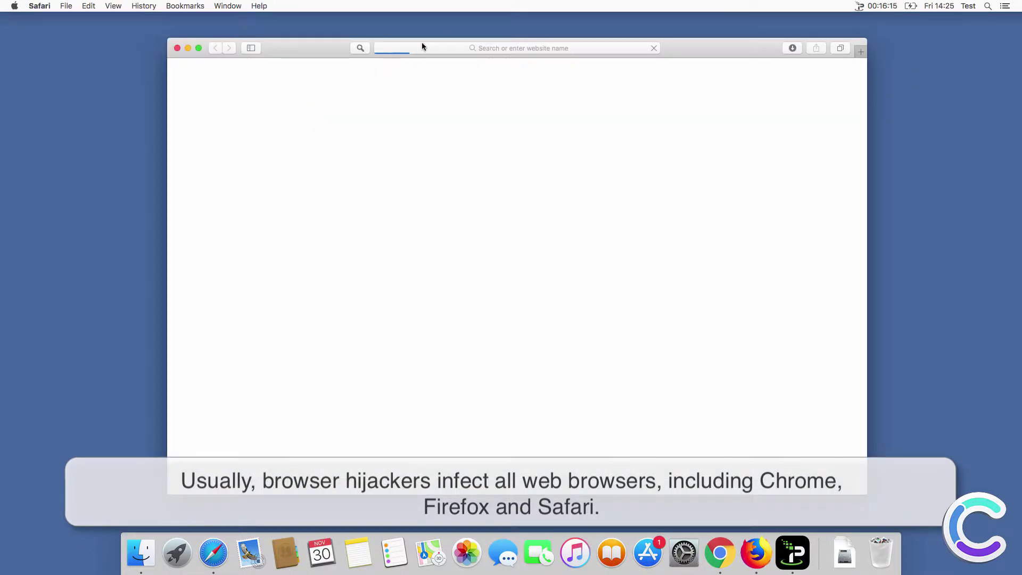
{"action": "left_click", "coordinate": [448, 47]}
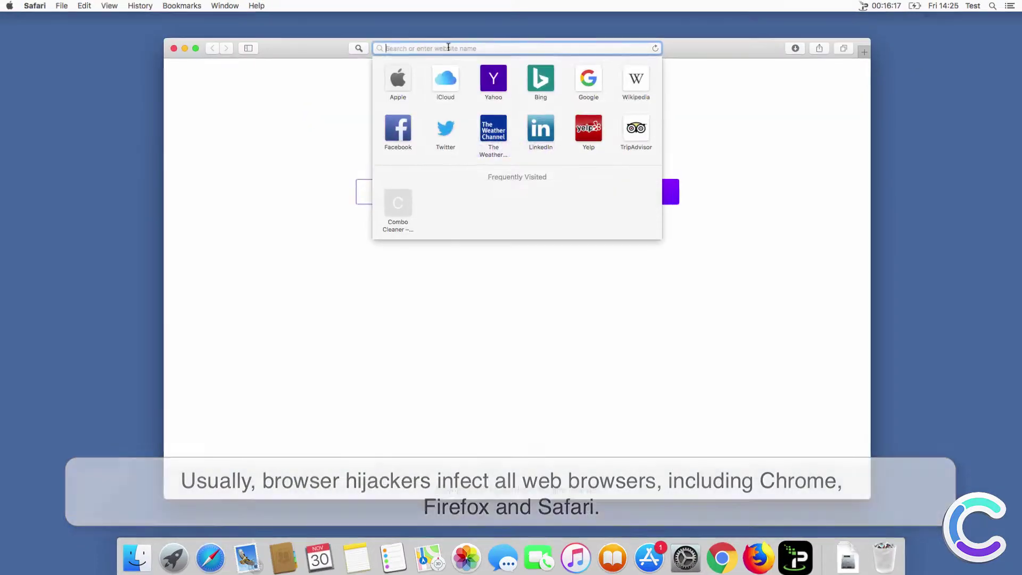
{"action": "type", "text": "www."}
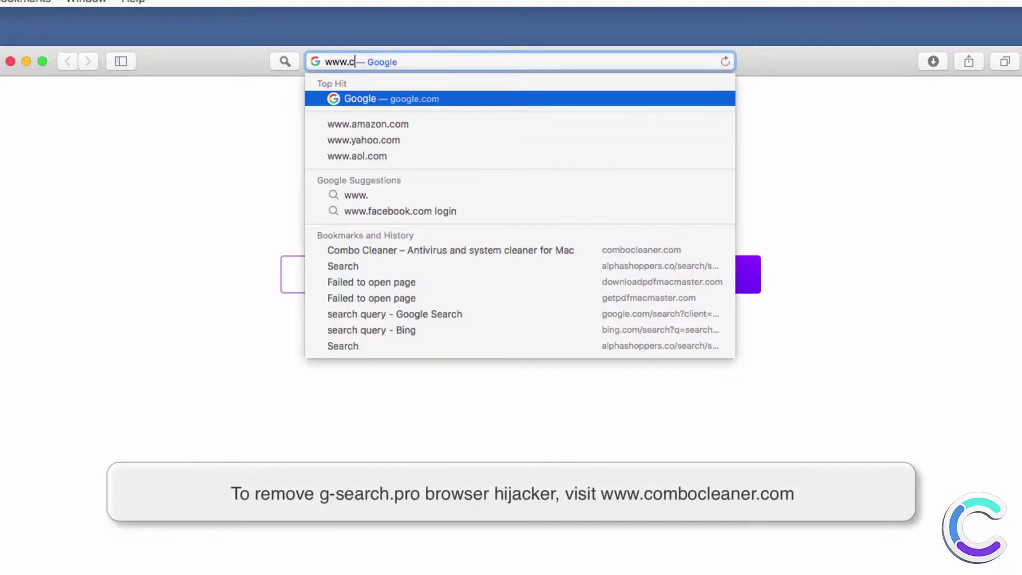
{"action": "type", "text": "combocleaner.com"}
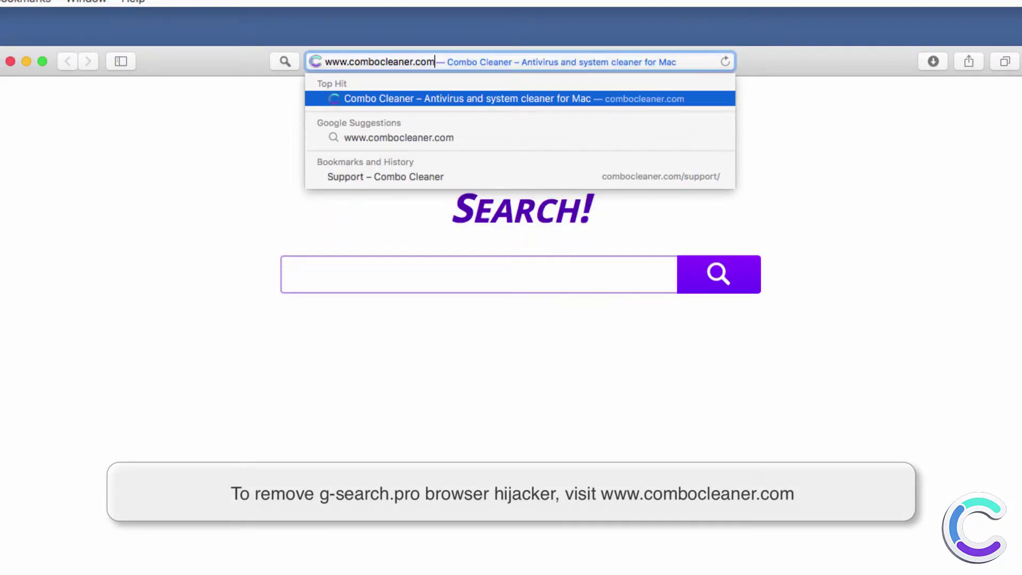
{"action": "key", "text": "Return"}
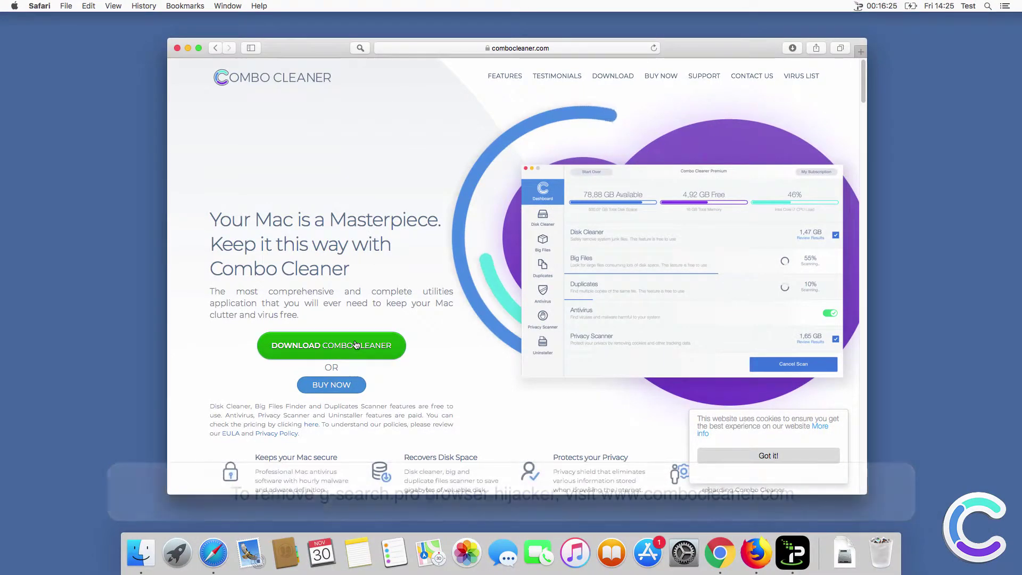
{"action": "left_click", "coordinate": [356, 345]}
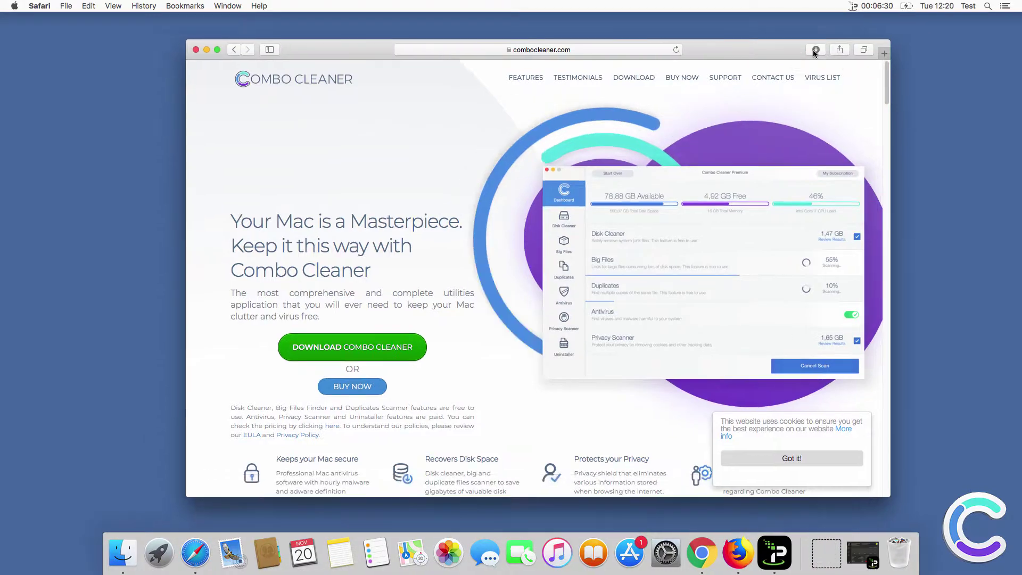
{"action": "left_click", "coordinate": [814, 49]}
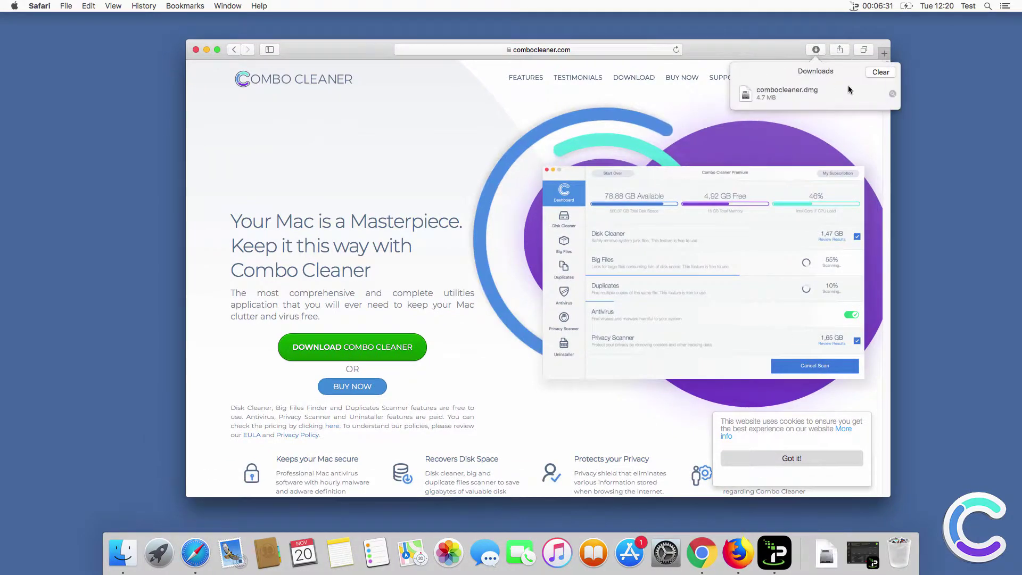
{"action": "left_click", "coordinate": [891, 94]}
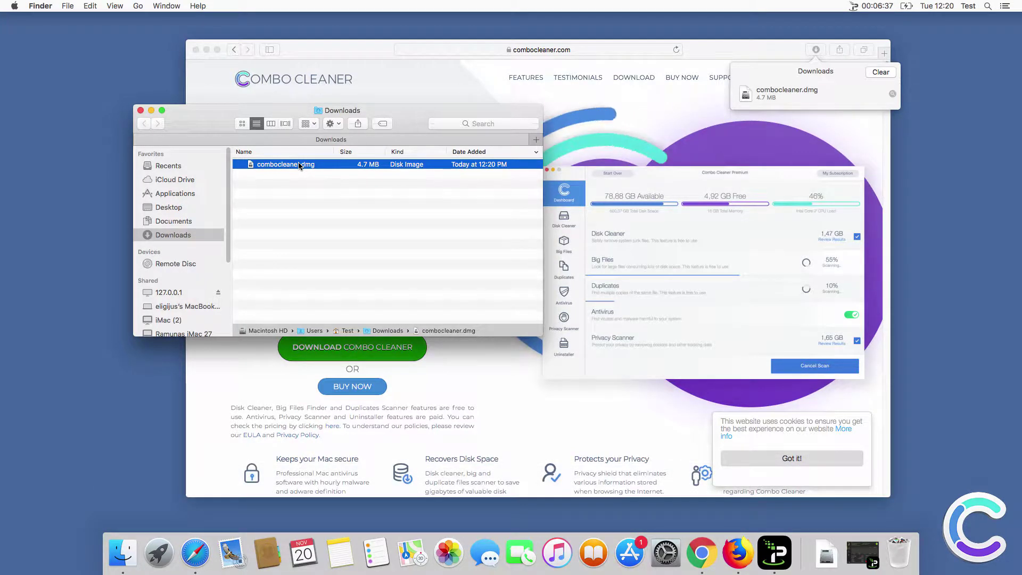
Mount combocleaner.dmg, copy Combo Cleaner into Applications, and close the Downloads and Safari windows.
{"action": "double_click", "coordinate": [328, 168]}
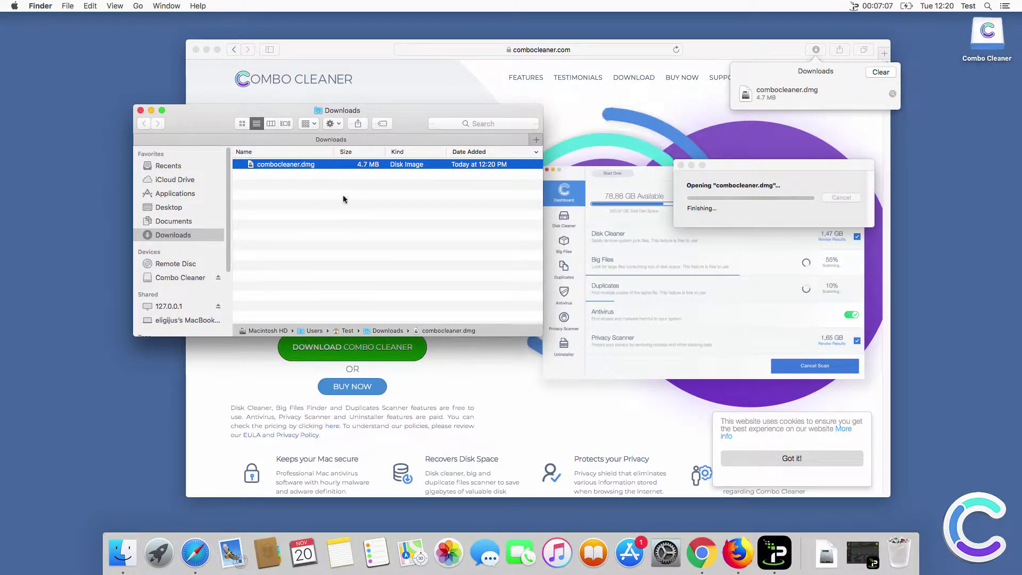
{"action": "left_click", "coordinate": [591, 199]}
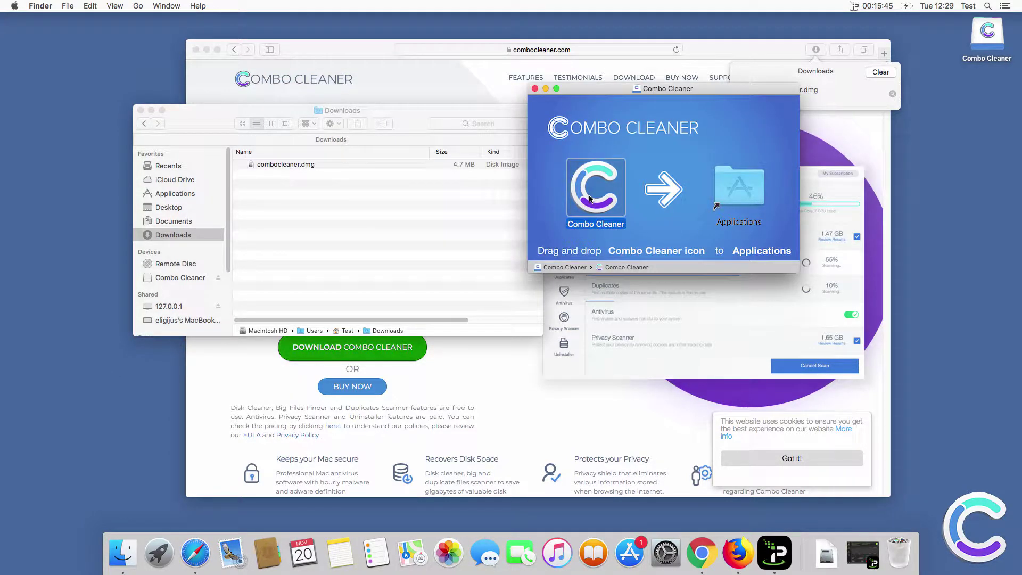
{"action": "left_click_drag", "start_coordinate": [591, 200], "coordinate": [727, 189]}
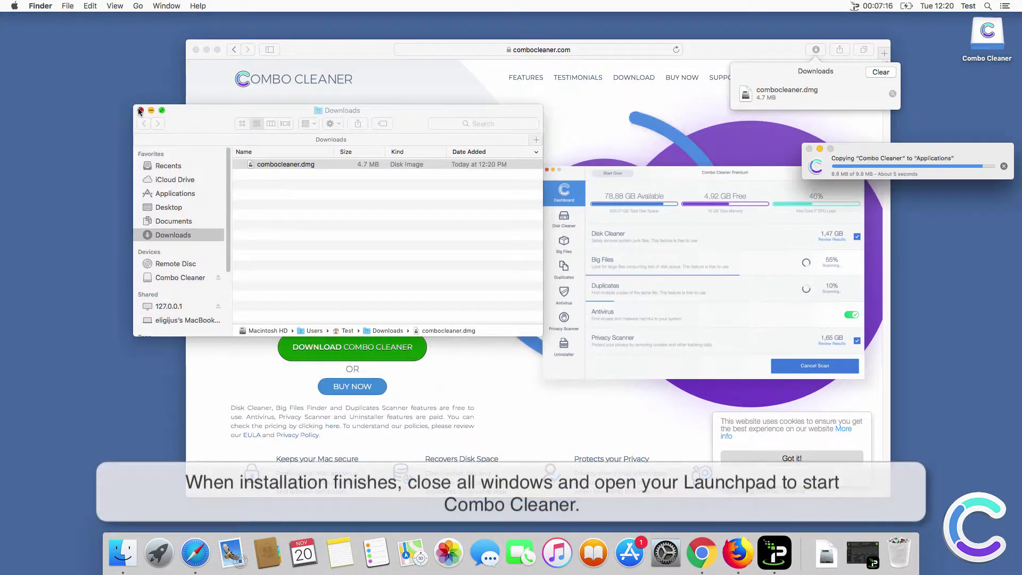
{"action": "left_click", "coordinate": [140, 114]}
{"action": "left_click", "coordinate": [196, 49]}
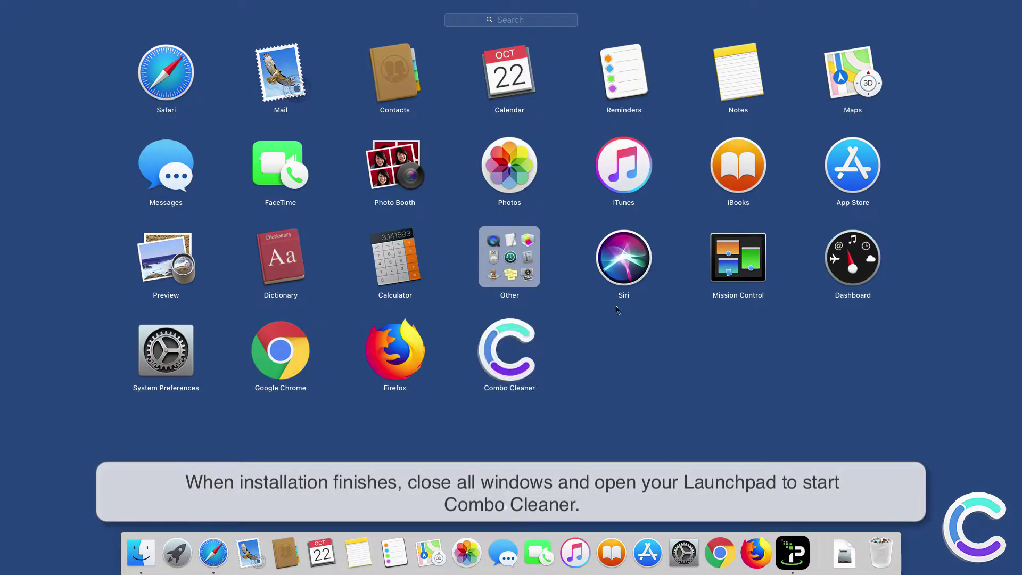
Launch Combo Cleaner from Launchpad, approve opening it, and accept the license agreement.
{"action": "left_click", "coordinate": [507, 337]}
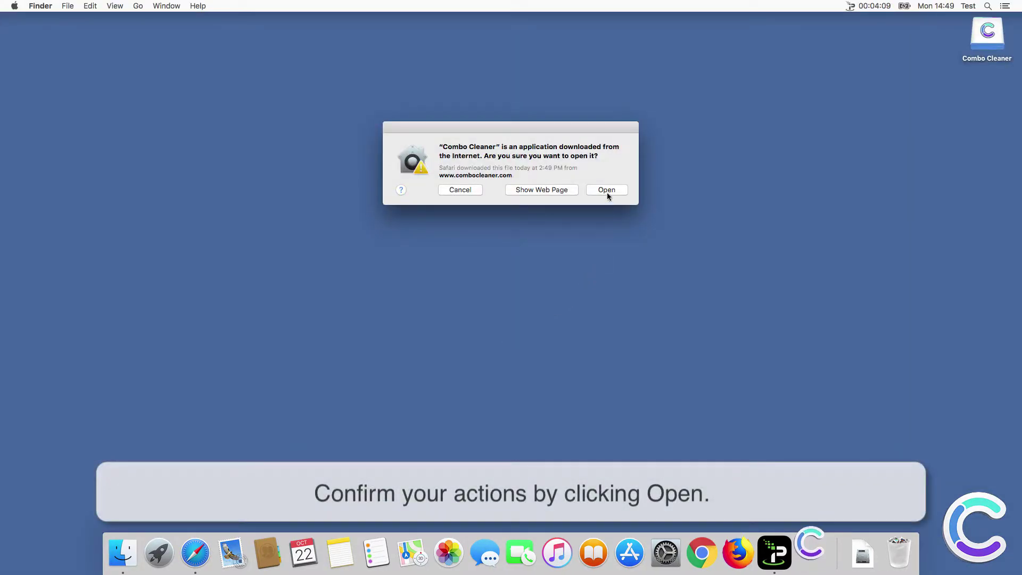
{"action": "left_click", "coordinate": [607, 193]}
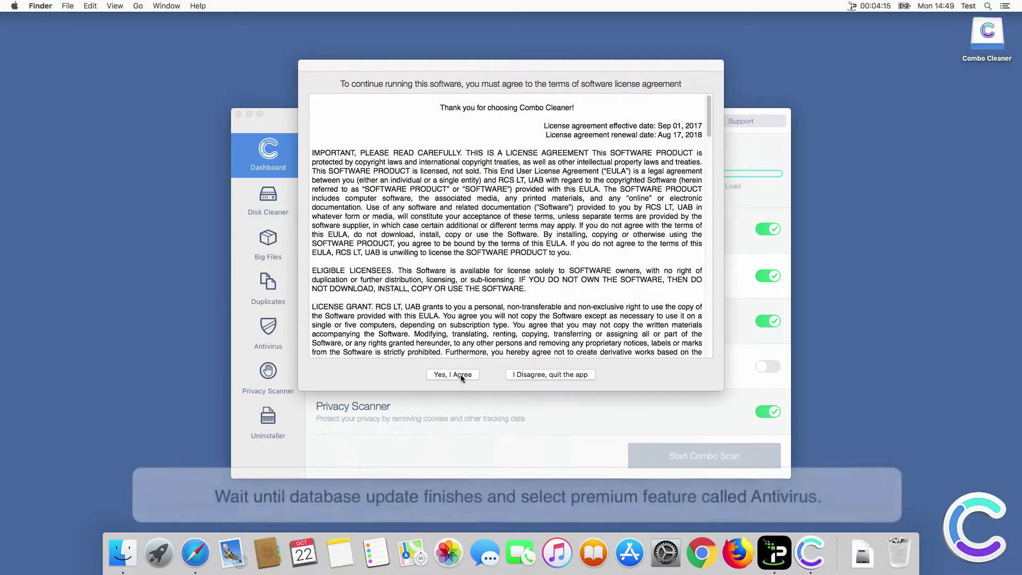
{"action": "left_click", "coordinate": [461, 374]}
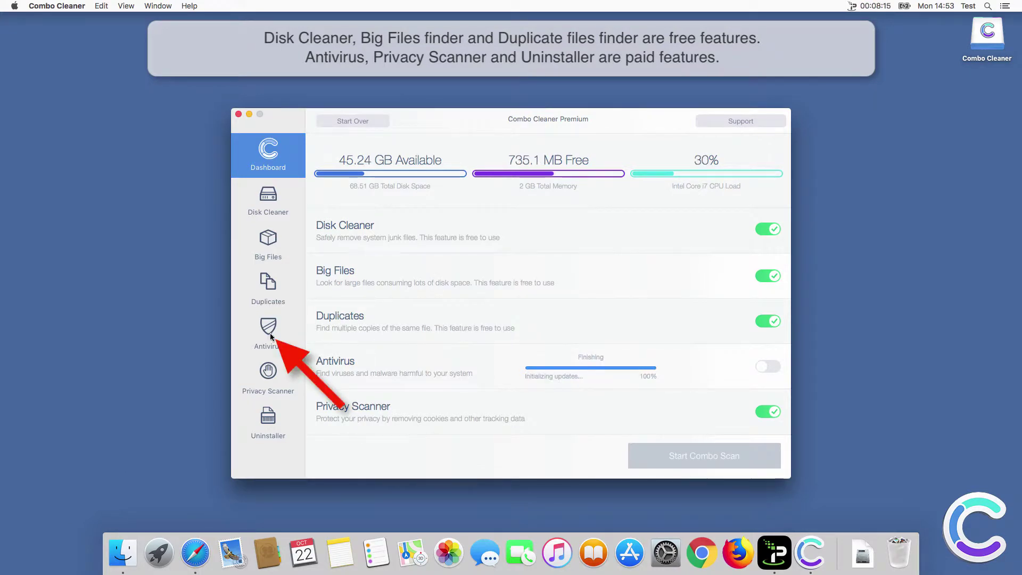
Select Full Scan in Combo Cleaner's Antivirus section and start scanning all files and folders.
{"action": "left_click", "coordinate": [269, 334]}
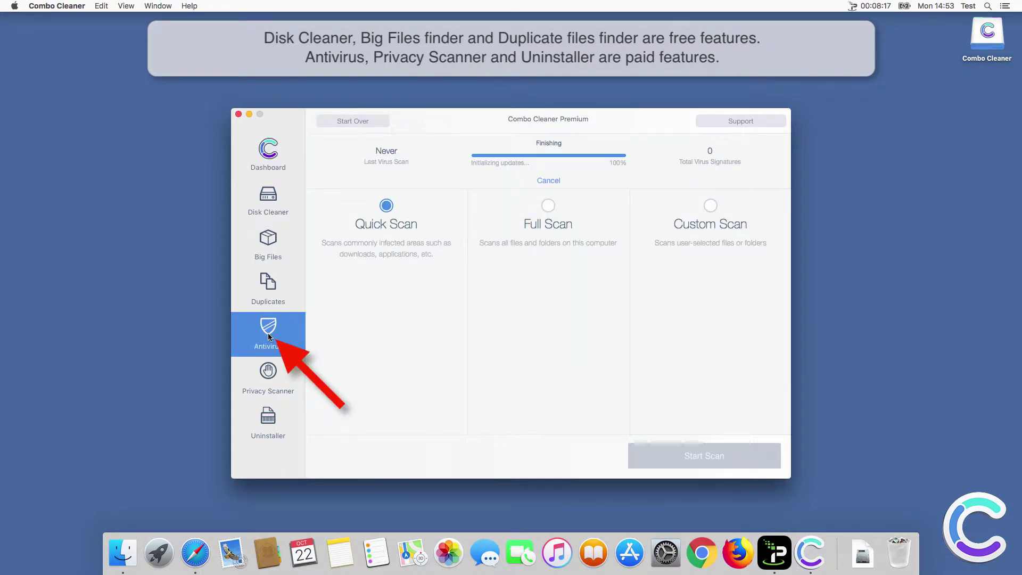
{"action": "left_click", "coordinate": [548, 206]}
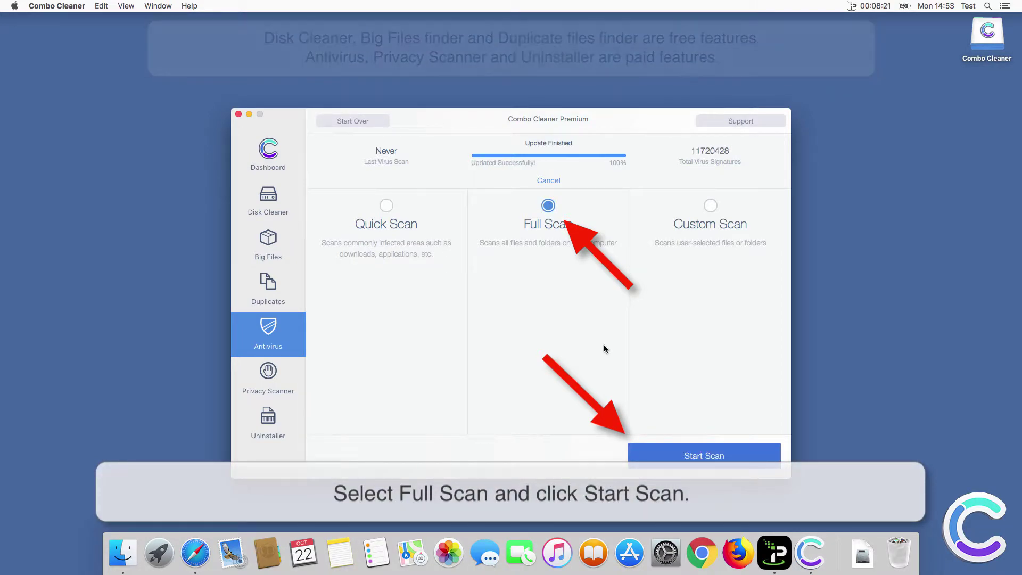
{"action": "left_click", "coordinate": [672, 456]}
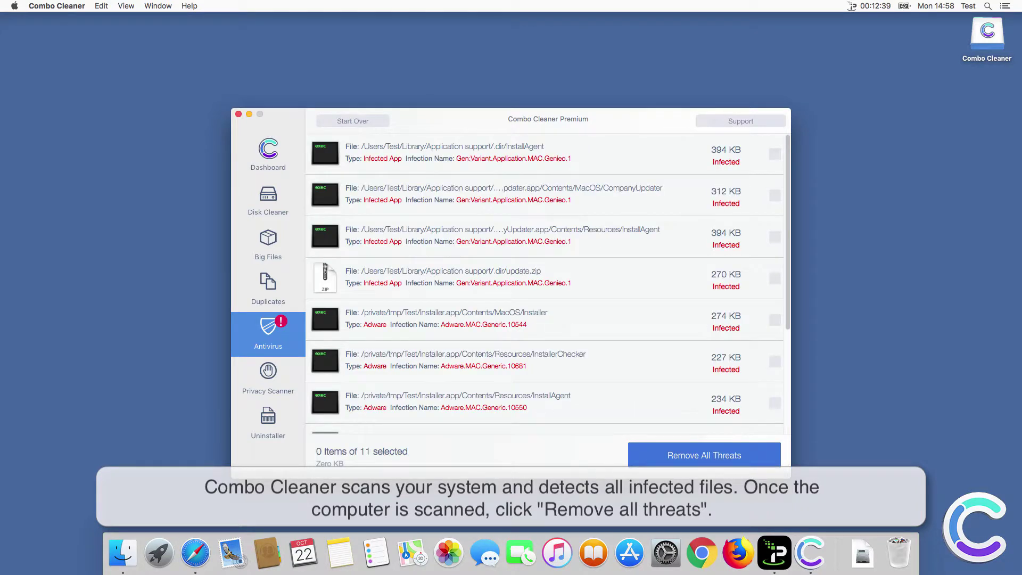
Remove all 11 detected threats and confirm 'Yes, restart now'.
{"action": "left_click", "coordinate": [708, 455]}
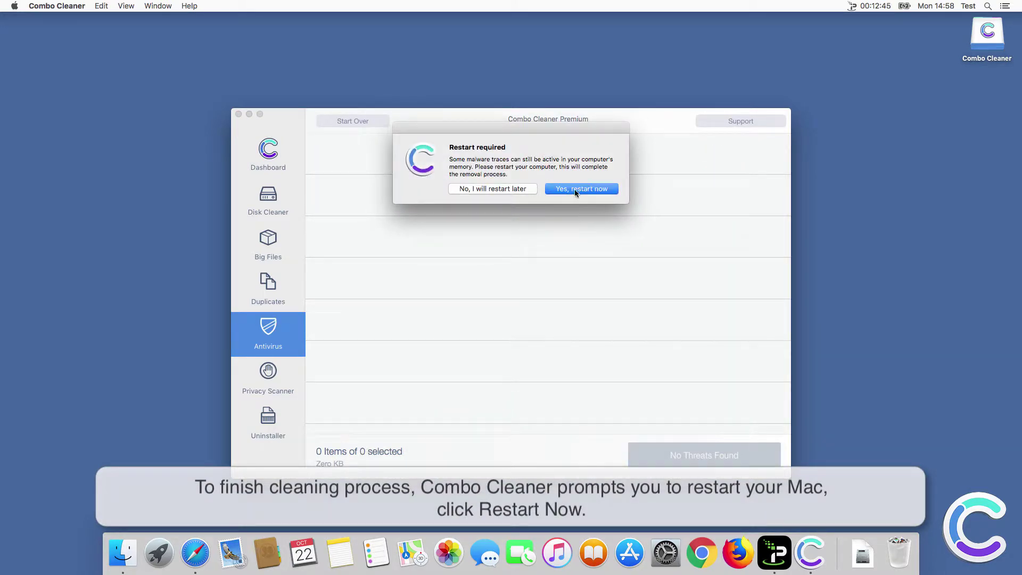
{"action": "left_click", "coordinate": [576, 190]}
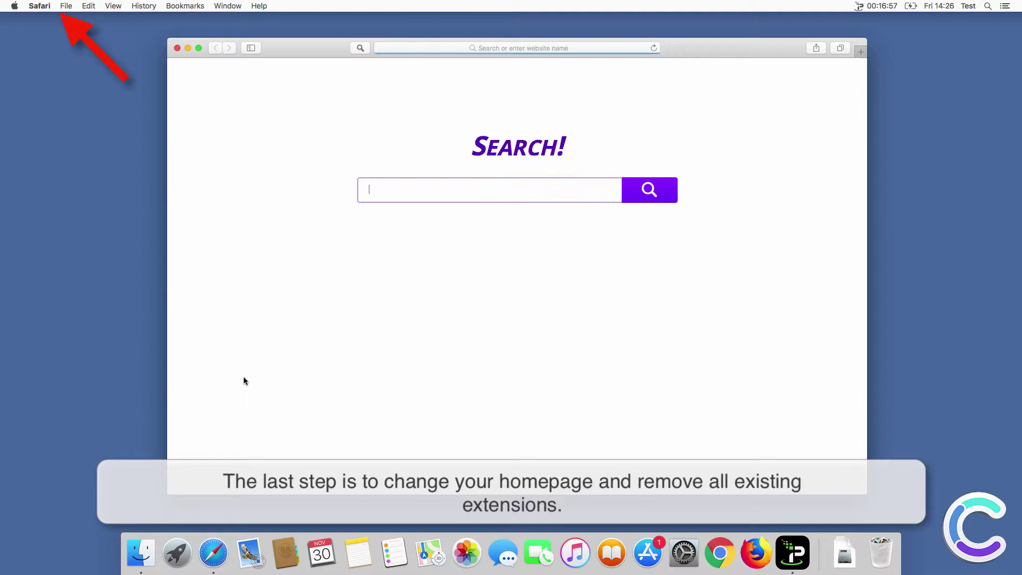
Open Safari Preferences and uninstall the AnySearch extension.
{"action": "left_click", "coordinate": [42, 5]}
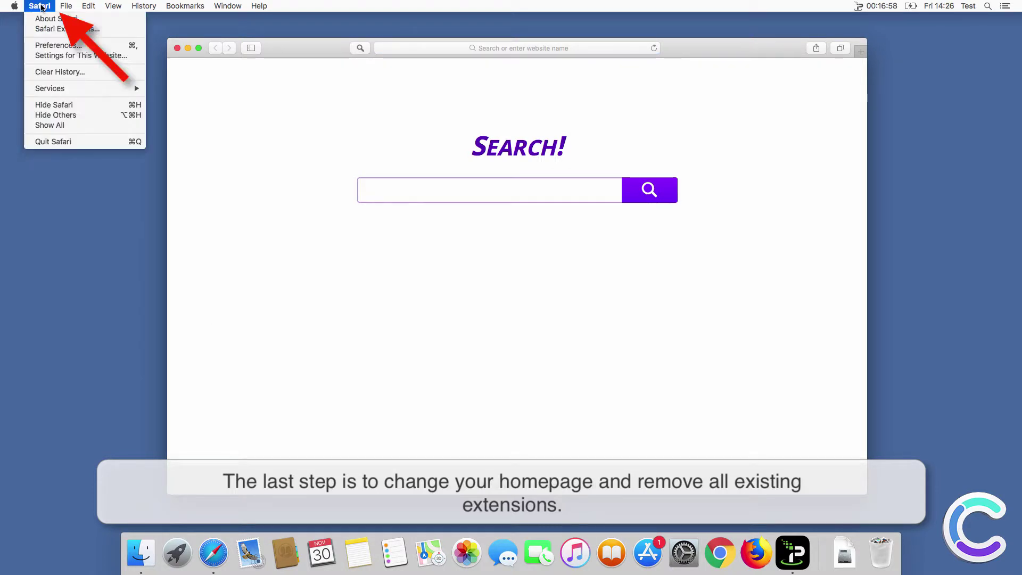
{"action": "left_click", "coordinate": [50, 46]}
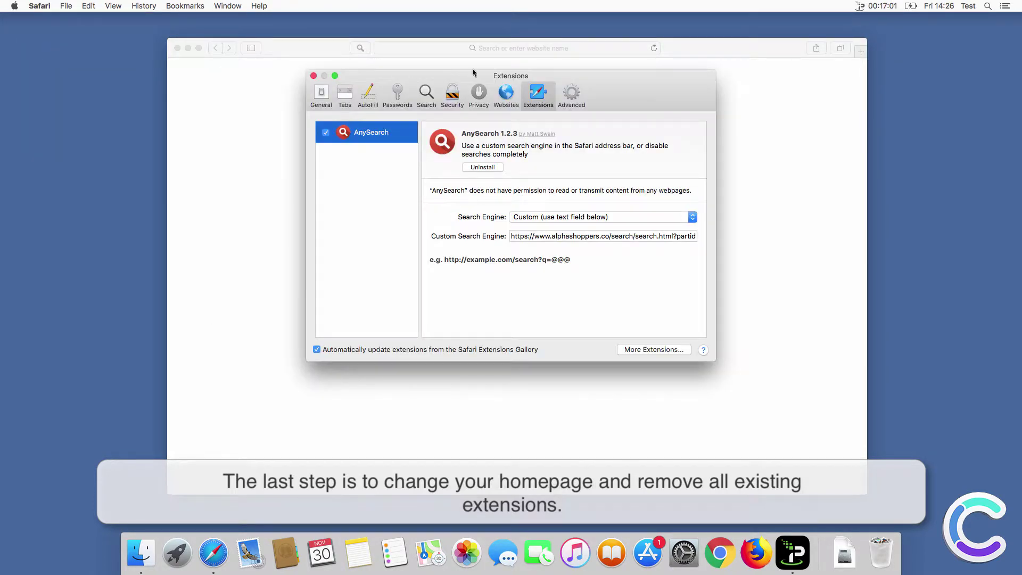
{"action": "left_click", "coordinate": [483, 168]}
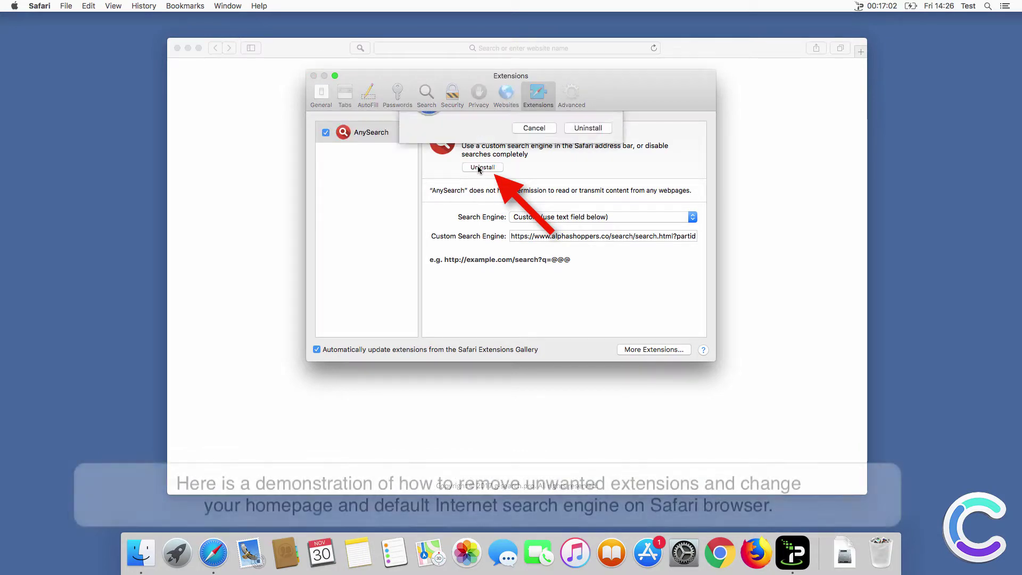
{"action": "left_click", "coordinate": [599, 166]}
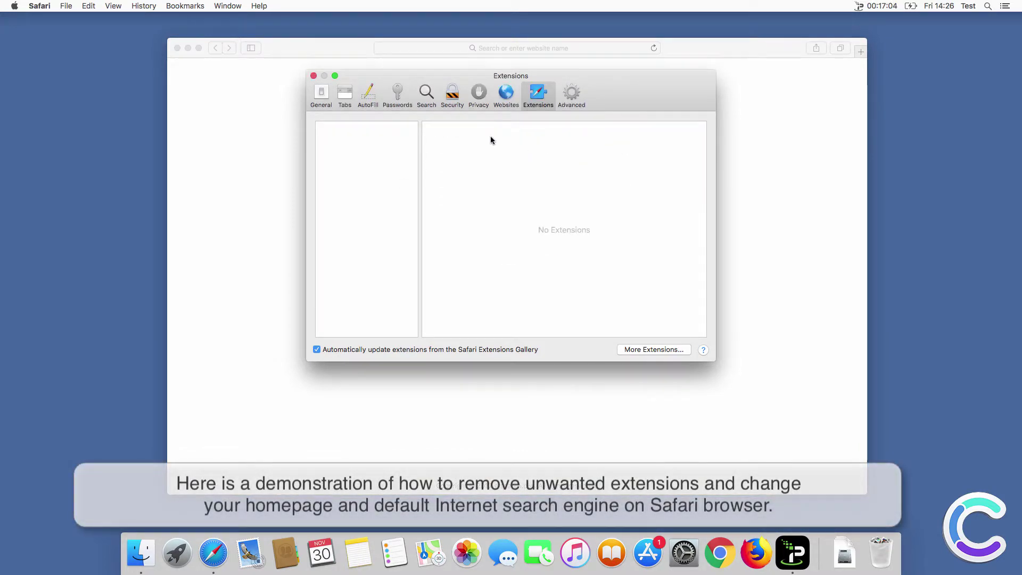
{"action": "left_click", "coordinate": [427, 96]}
{"action": "left_click", "coordinate": [449, 126]}
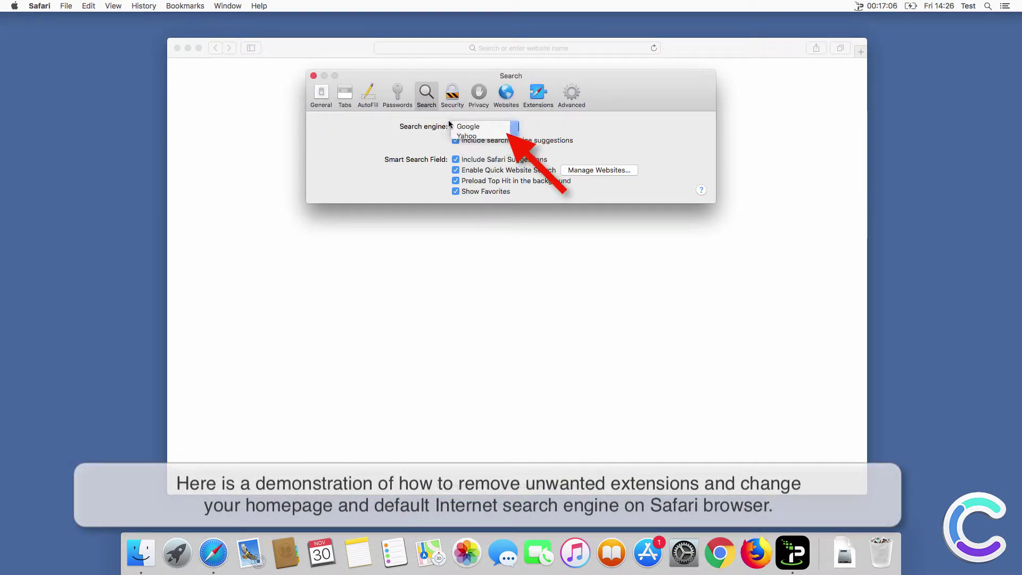
{"action": "left_click", "coordinate": [321, 95]}
{"action": "type", "text": "www.googl"}
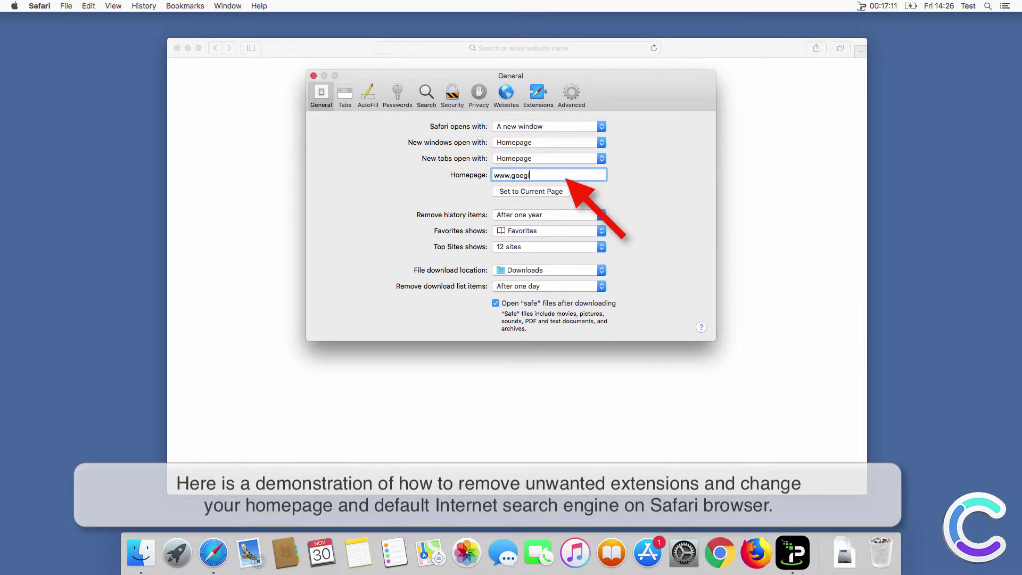
{"action": "type", "text": "e.com"}
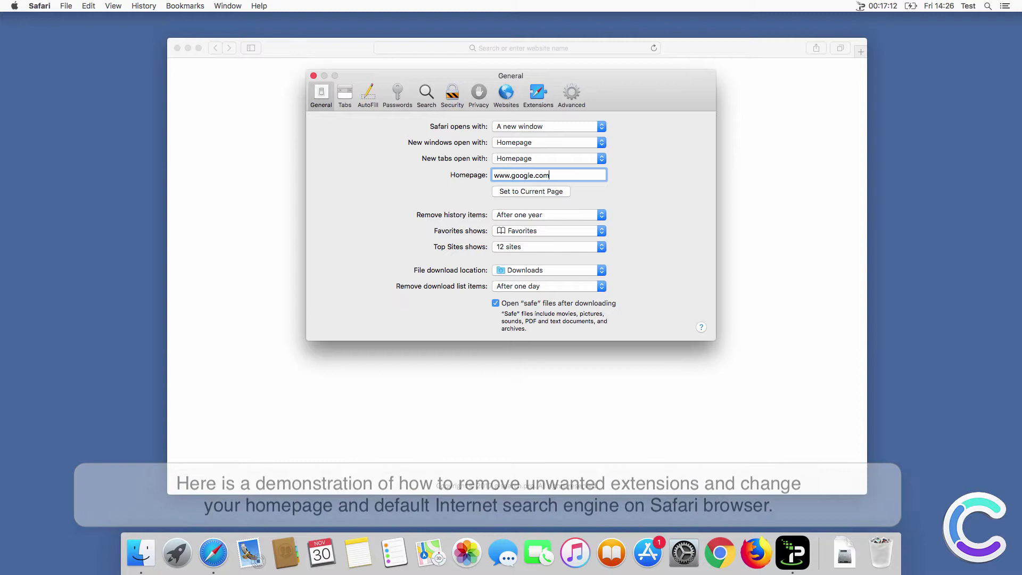
{"action": "left_click", "coordinate": [541, 105]}
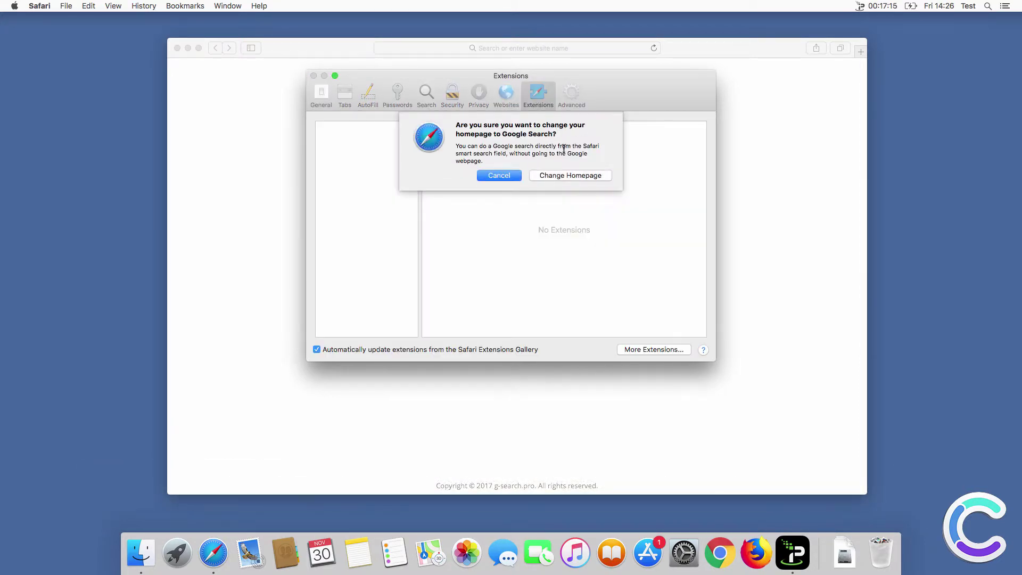
Confirm the Google homepage, close Preferences, and check that a 'search query' search returns Google results.
{"action": "left_click", "coordinate": [569, 174]}
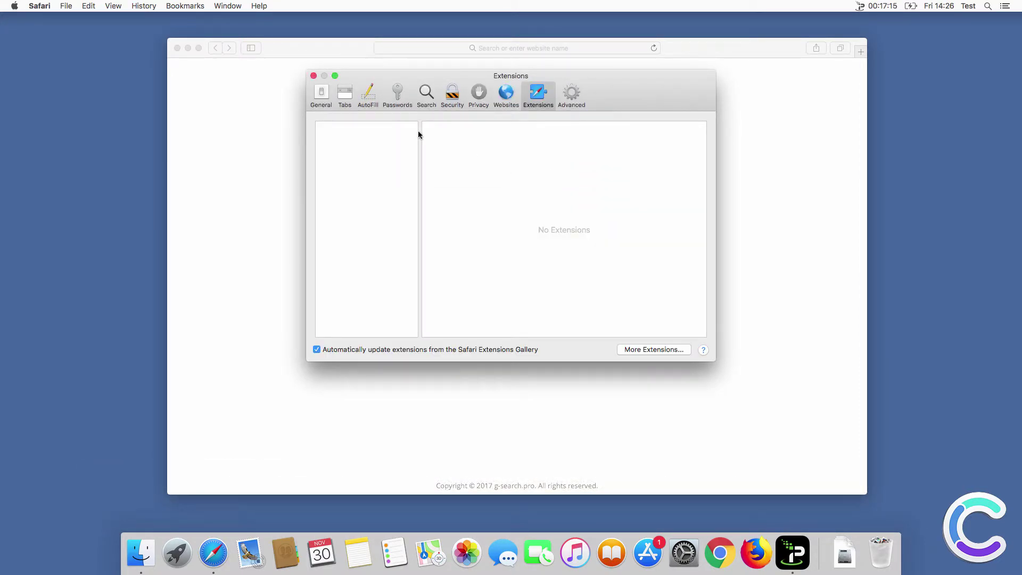
{"action": "left_click", "coordinate": [313, 76]}
{"action": "key", "text": "super+t"}
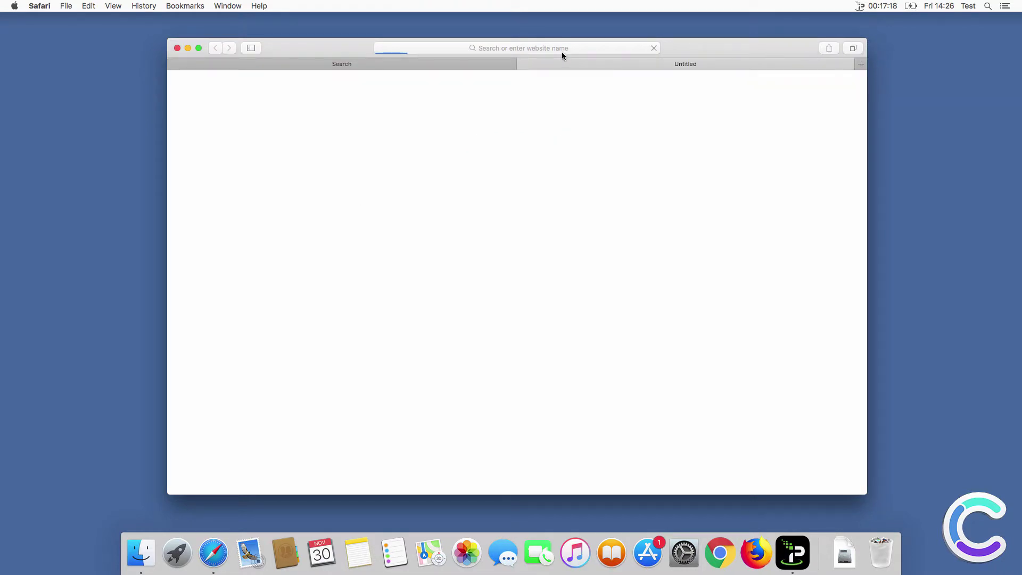
{"action": "left_click", "coordinate": [559, 48]}
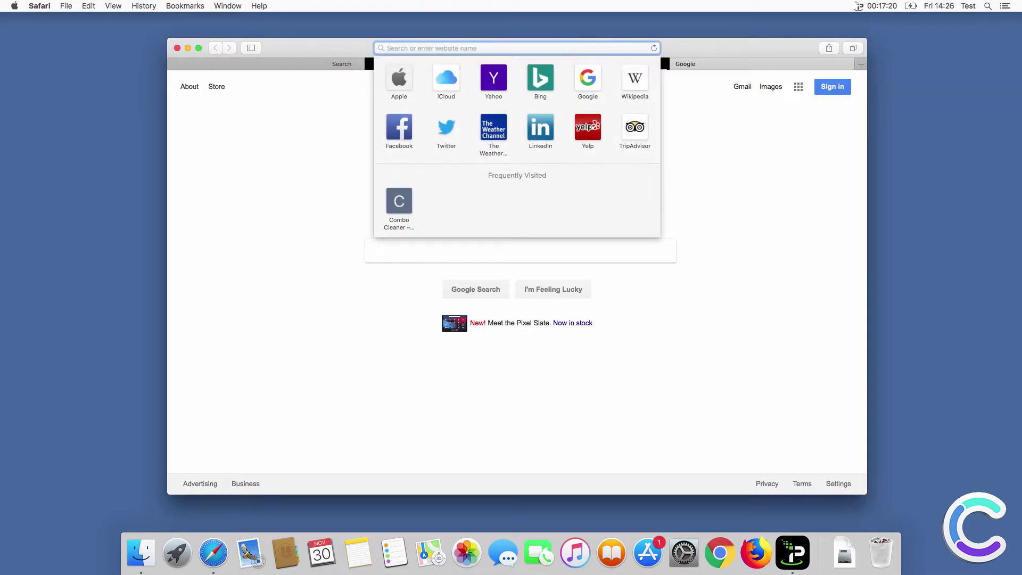
{"action": "type", "text": "search query"}
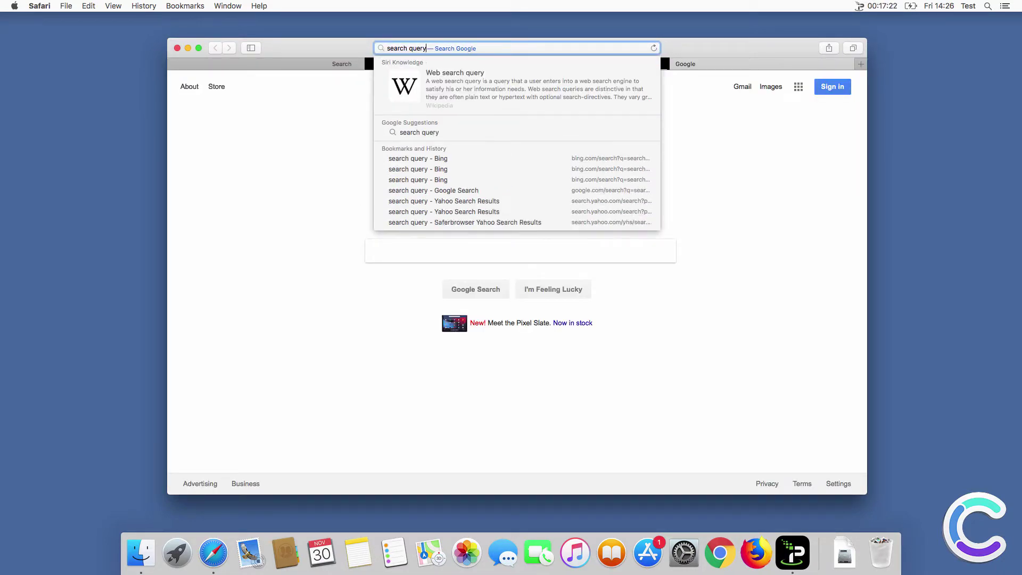
{"action": "key", "text": "Return"}
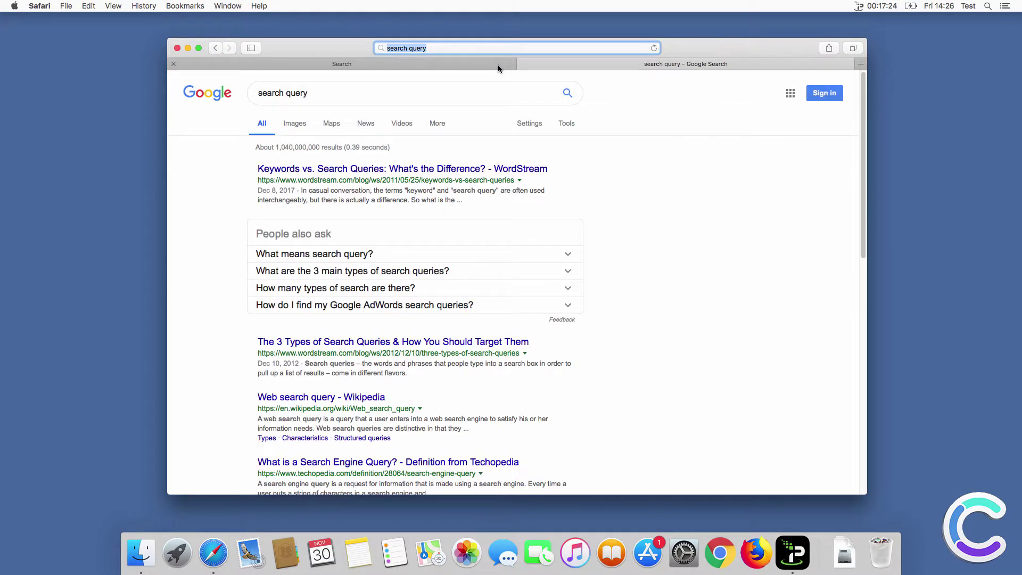
Close Safari, then remove the AnySearch extension from Google Chrome's extensions page.
{"action": "left_click", "coordinate": [177, 49]}
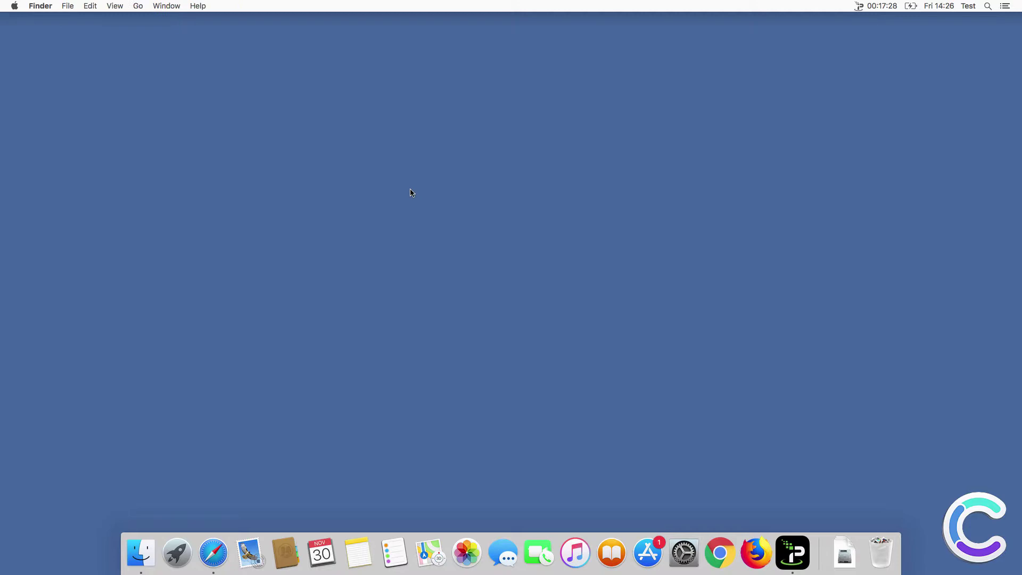
{"action": "left_click", "coordinate": [720, 553]}
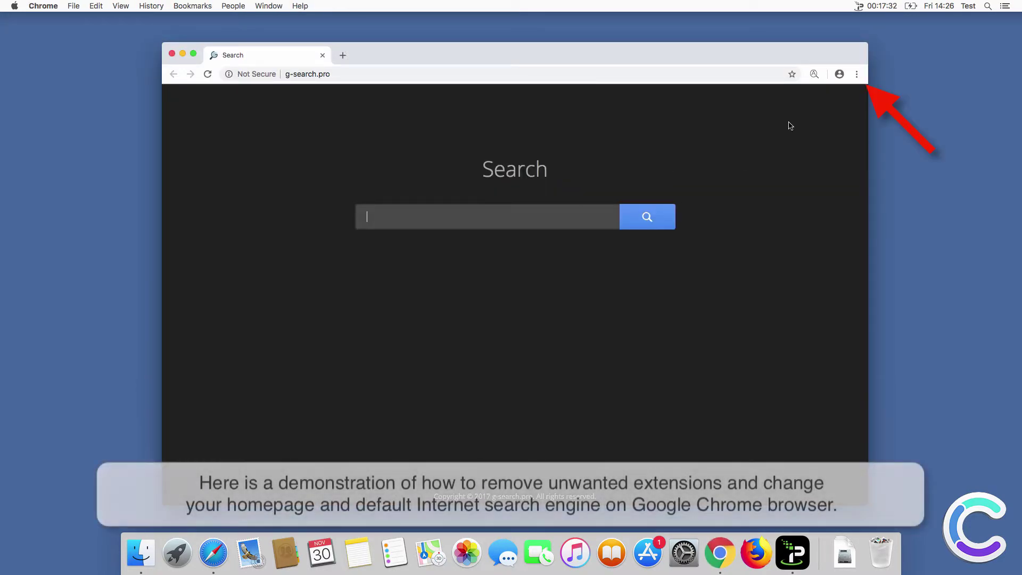
{"action": "left_click", "coordinate": [857, 75]}
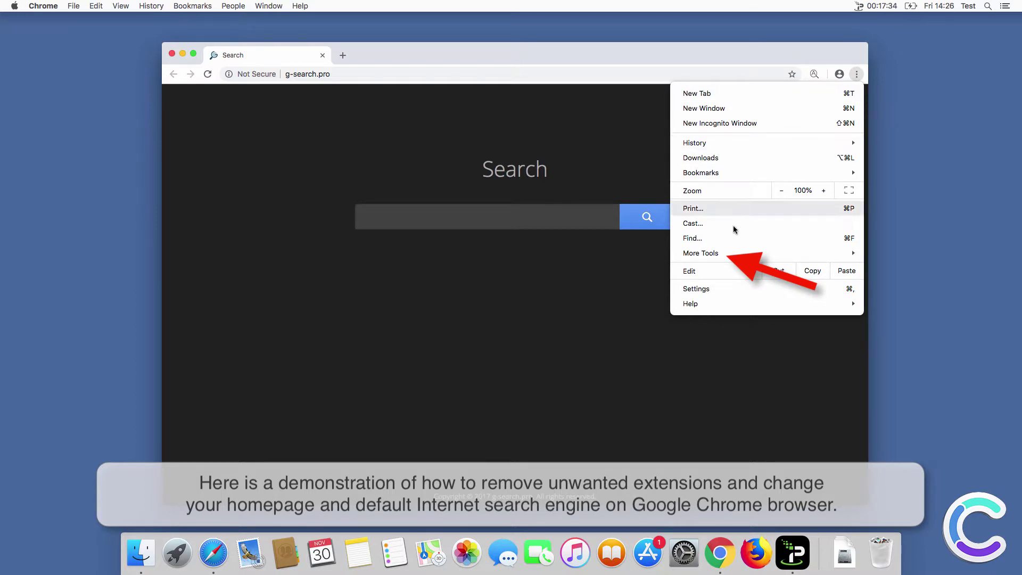
{"action": "mouse_move", "coordinate": [702, 253]}
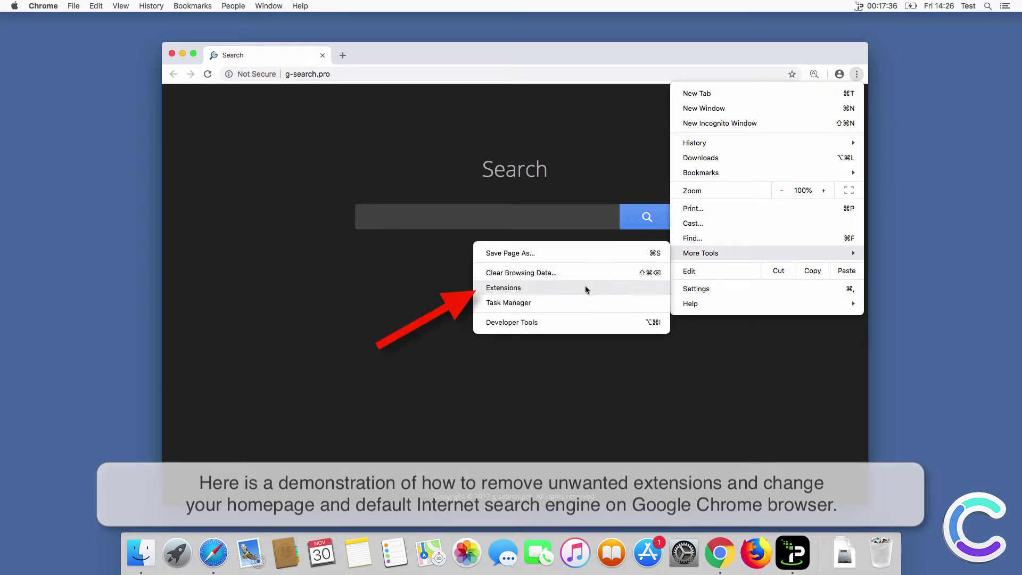
{"action": "left_click", "coordinate": [585, 287]}
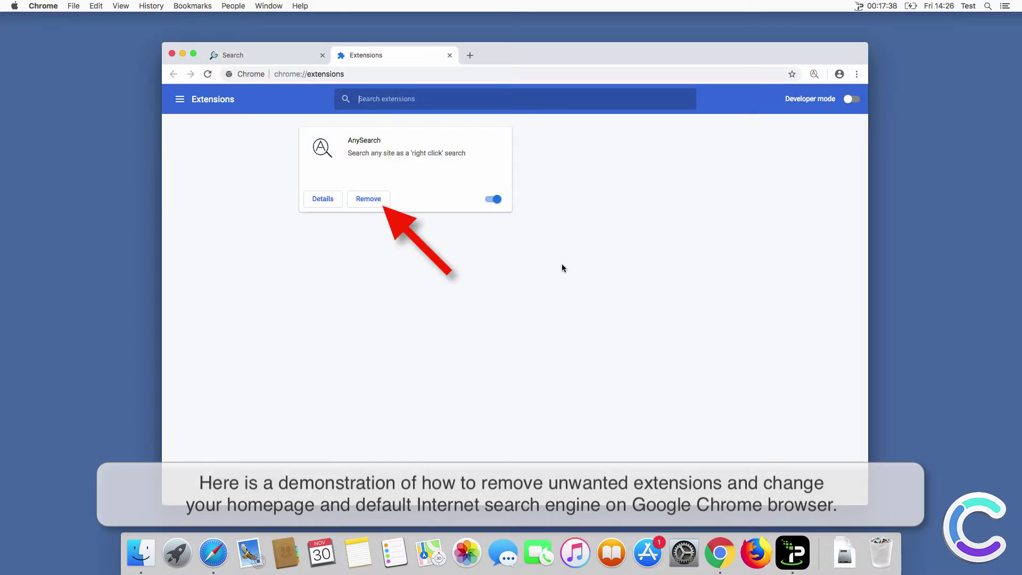
{"action": "left_click", "coordinate": [368, 199]}
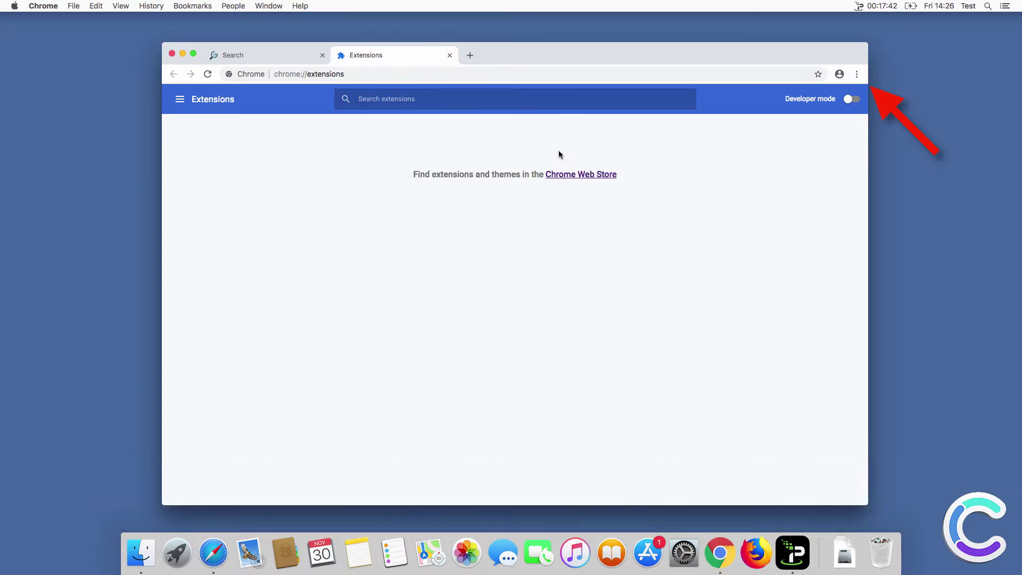
In Chrome settings, make Google the default and address-bar search engine.
{"action": "left_click", "coordinate": [855, 74]}
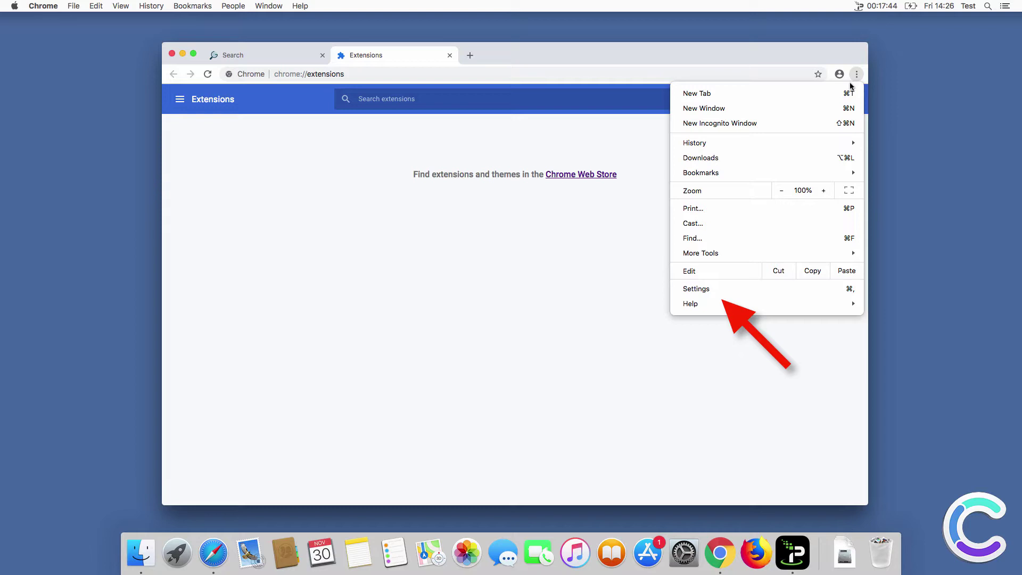
{"action": "left_click", "coordinate": [696, 289]}
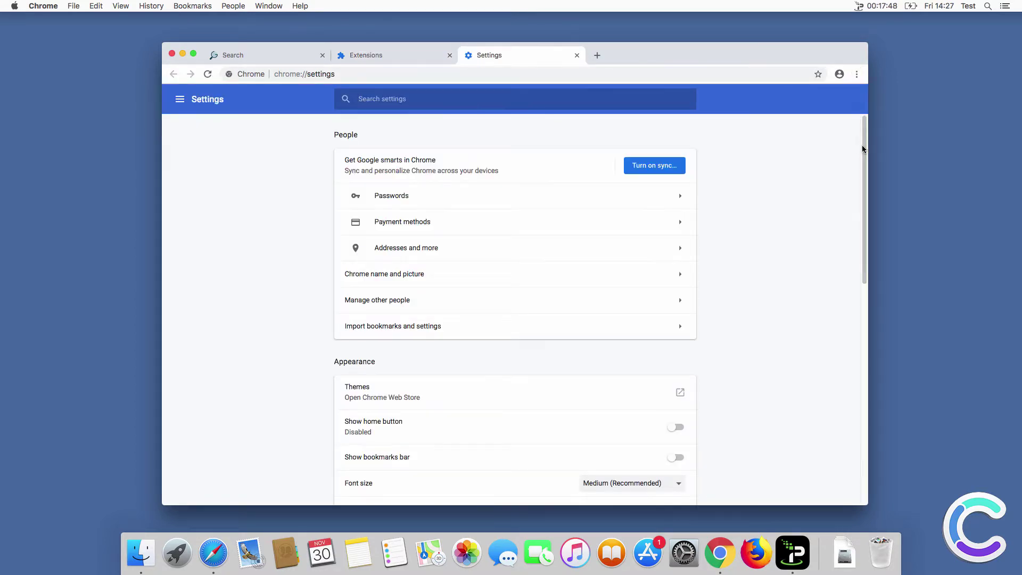
{"action": "left_click_drag", "start_coordinate": [862, 145], "coordinate": [856, 349]}
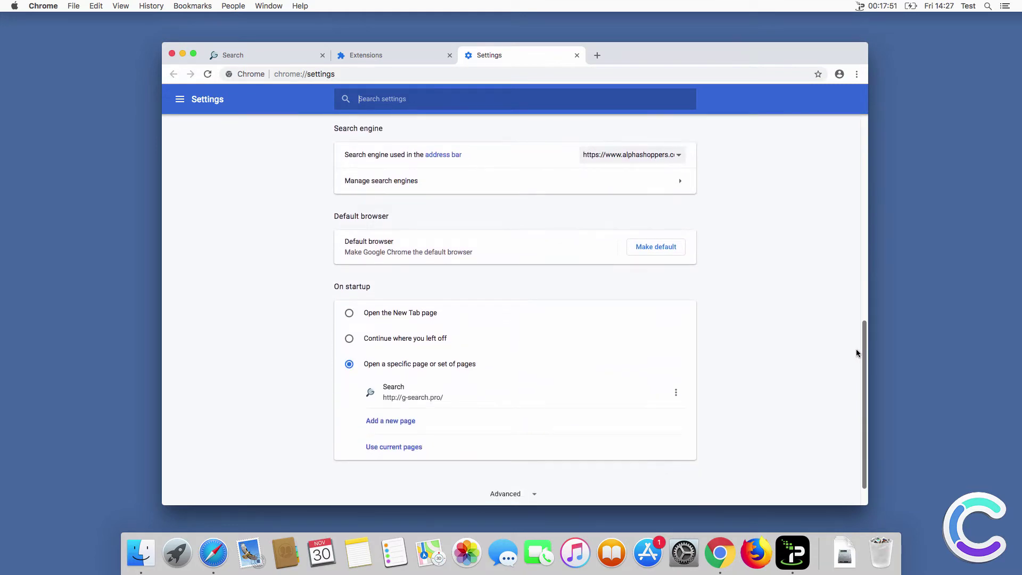
{"action": "left_click", "coordinate": [657, 162]}
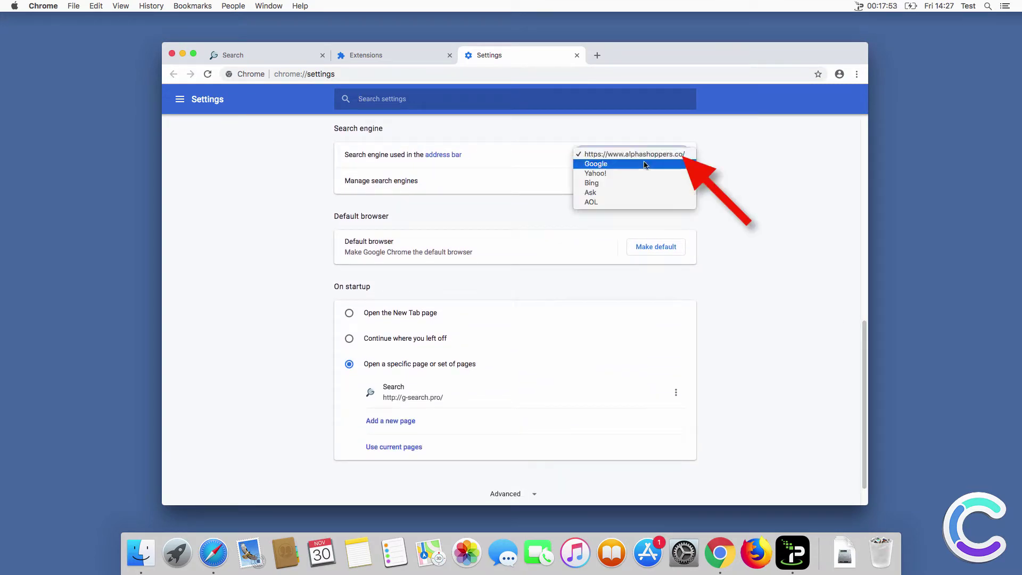
{"action": "left_click", "coordinate": [645, 165]}
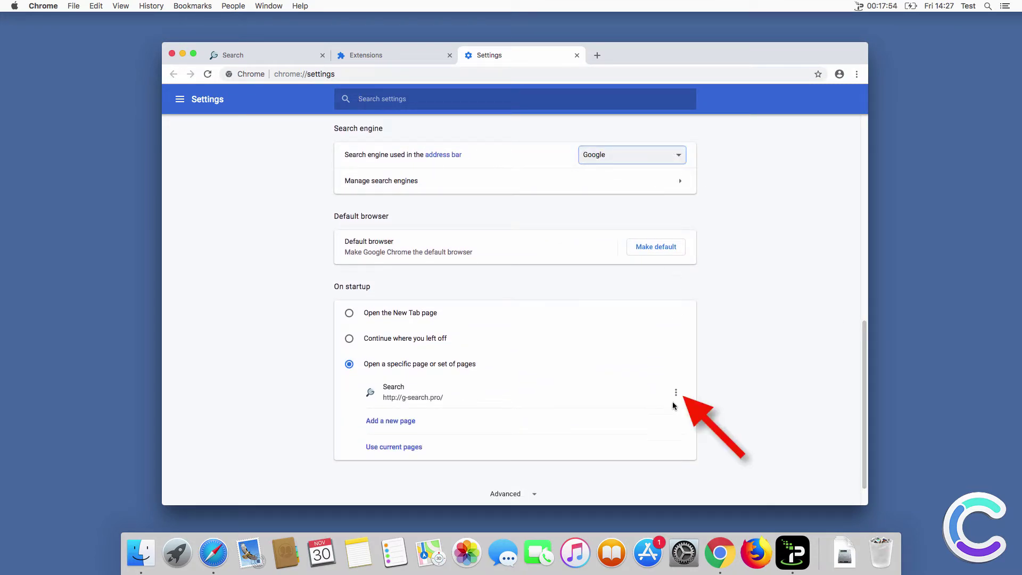
{"action": "left_click", "coordinate": [675, 393]}
{"action": "left_click", "coordinate": [653, 395]}
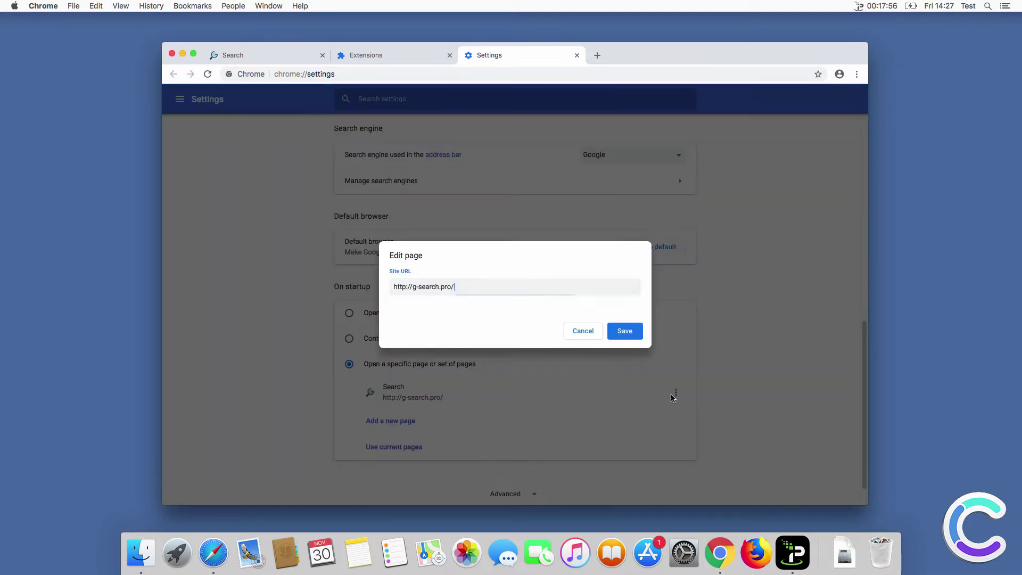
{"action": "triple_click", "coordinate": [439, 287]}
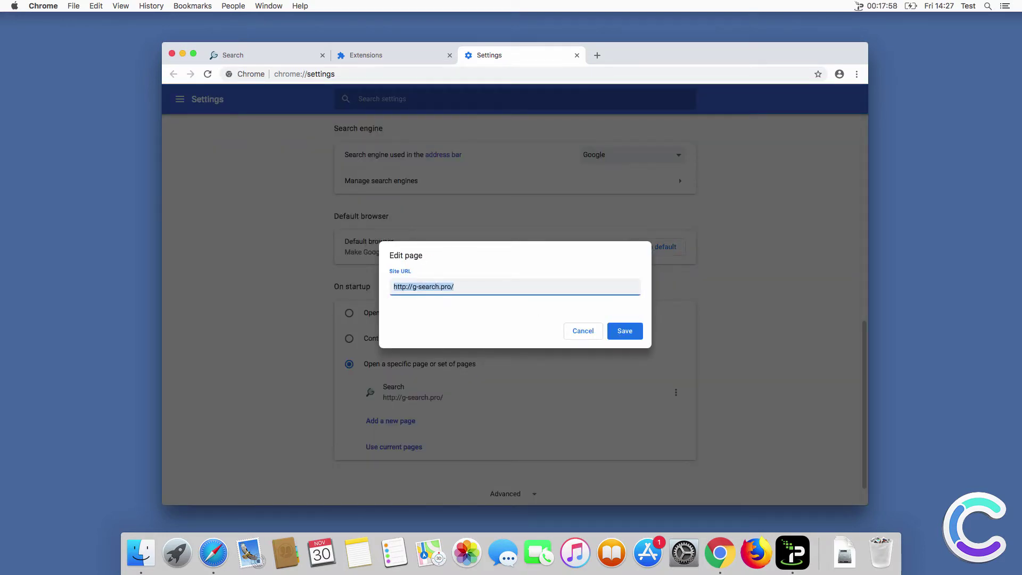
{"action": "type", "text": "www.googl"}
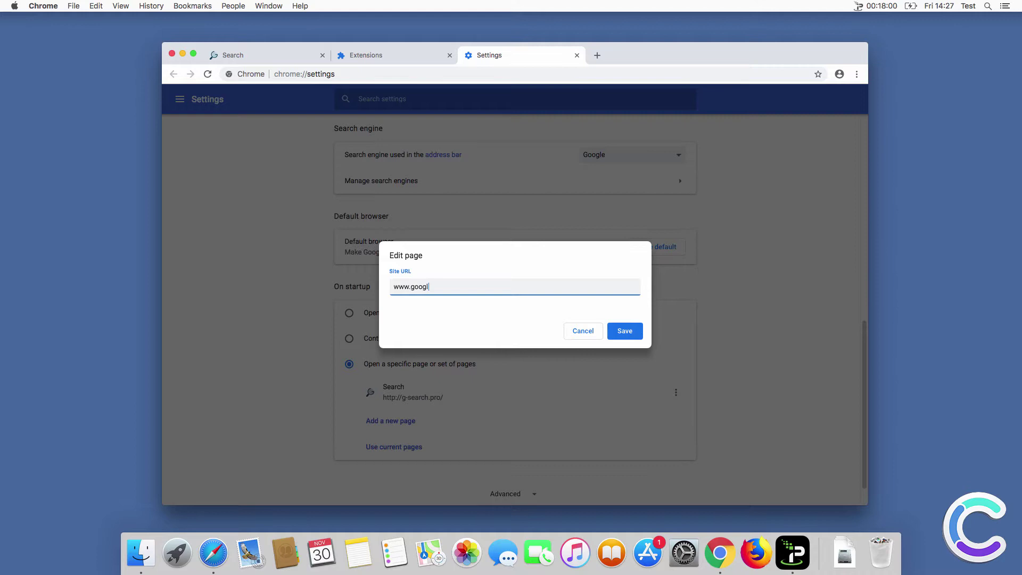
{"action": "type", "text": "e.com"}
{"action": "left_click", "coordinate": [625, 333]}
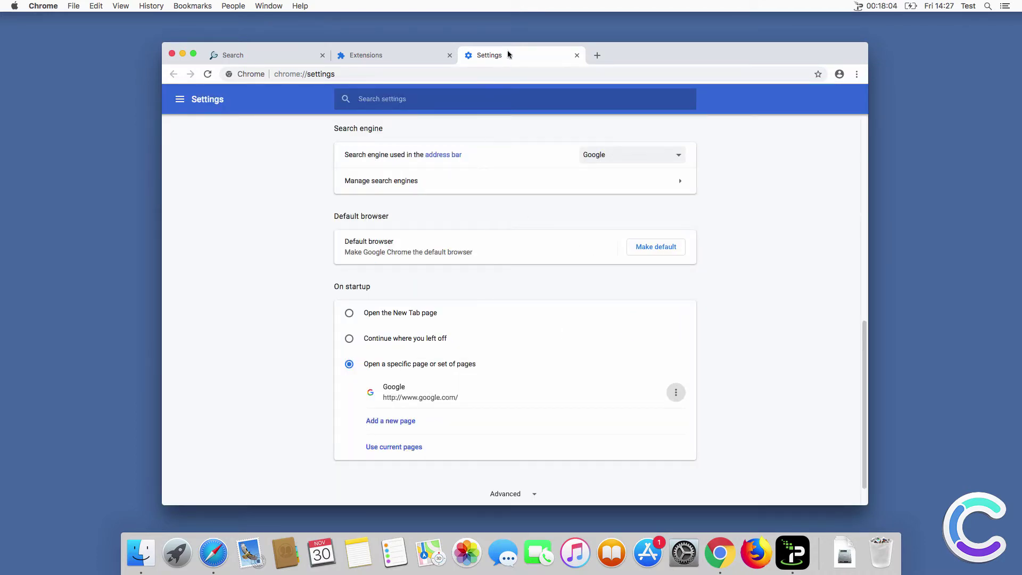
Test a 'search query' search in a new tab, then close Chrome.
{"action": "left_click", "coordinate": [597, 55]}
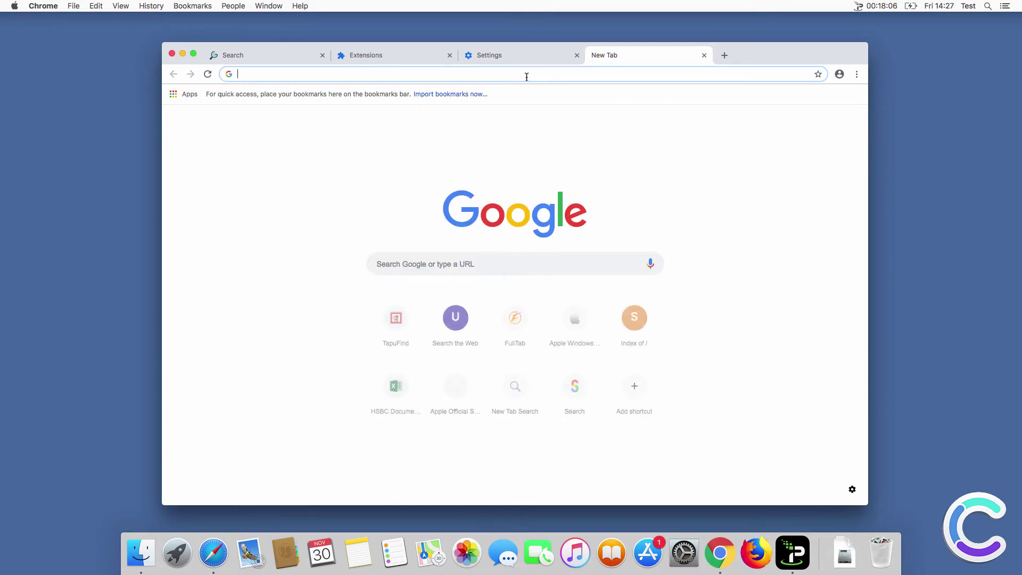
{"action": "type", "text": "search "}
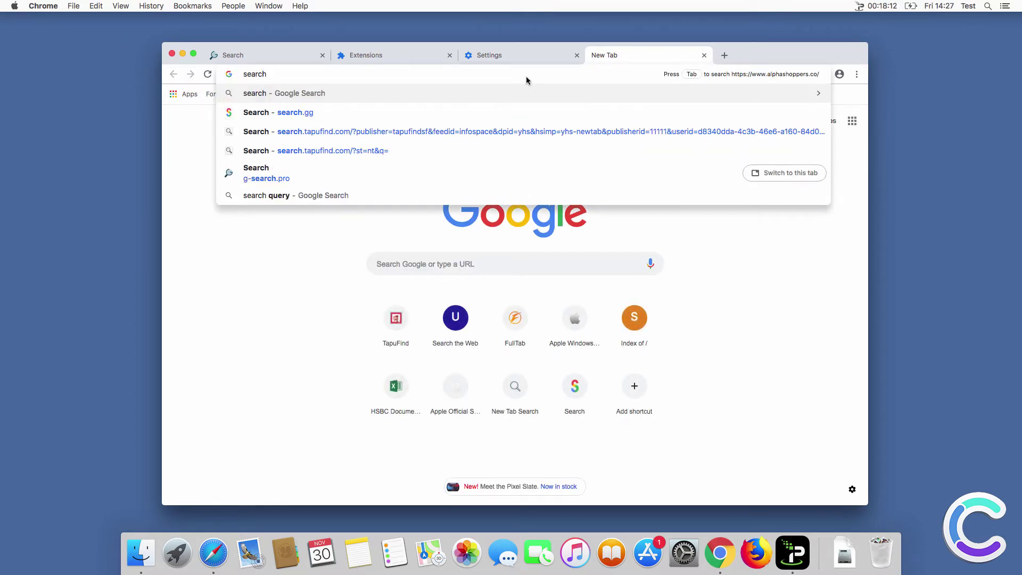
{"action": "type", "text": "q"}
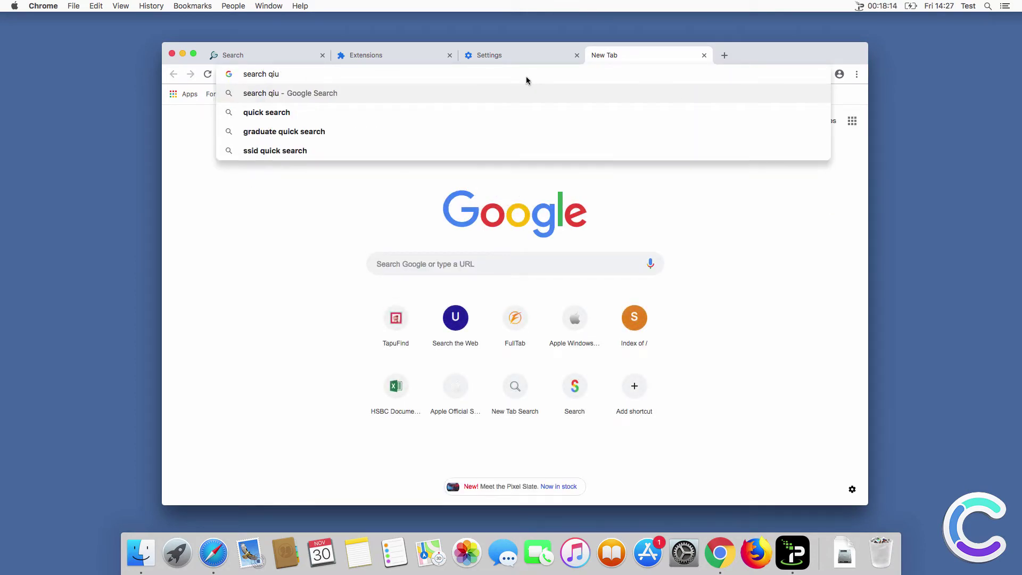
{"action": "type", "text": "uer"}
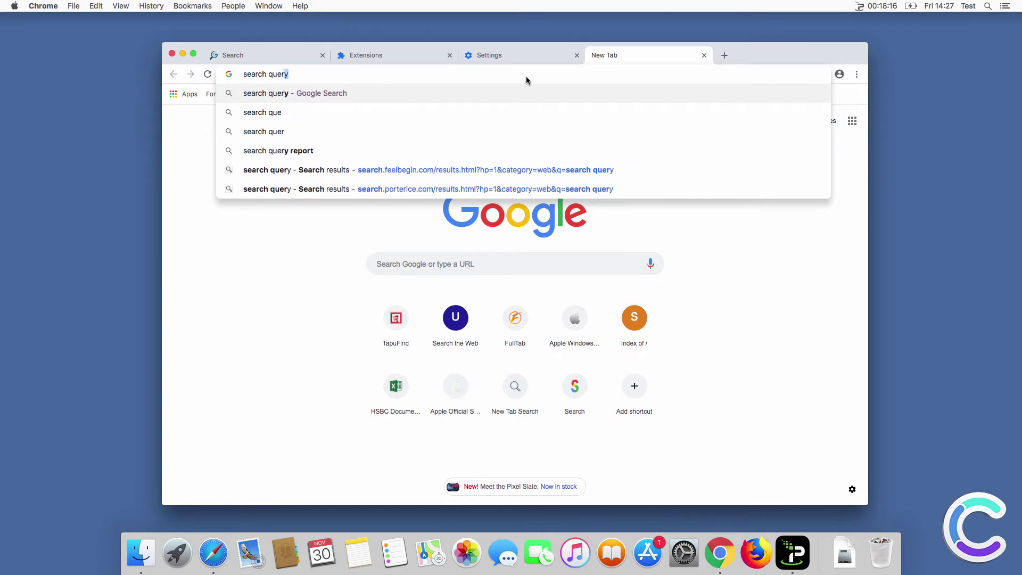
{"action": "type", "text": "y"}
{"action": "key", "text": "Return"}
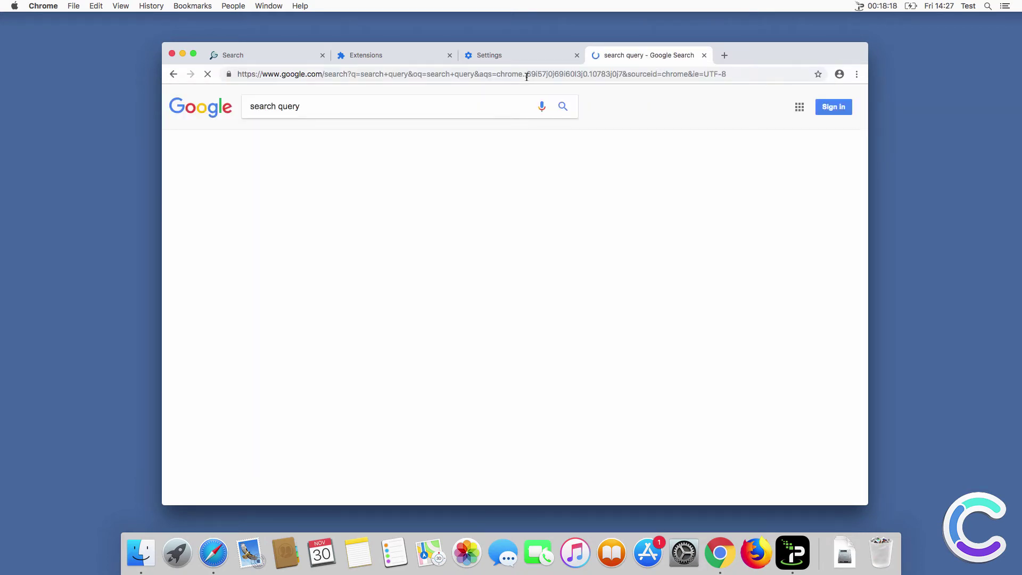
{"action": "left_click", "coordinate": [172, 54]}
{"action": "left_click", "coordinate": [759, 474]}
Launch Firefox and remove the AIO Search extension from the add-ons manager.
{"action": "left_click", "coordinate": [756, 552]}
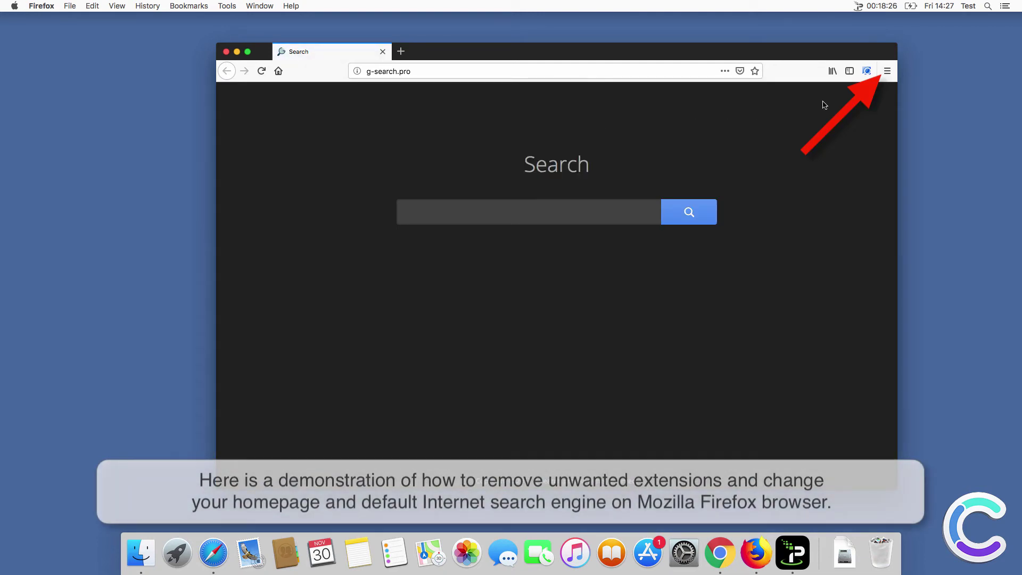
{"action": "left_click", "coordinate": [886, 71]}
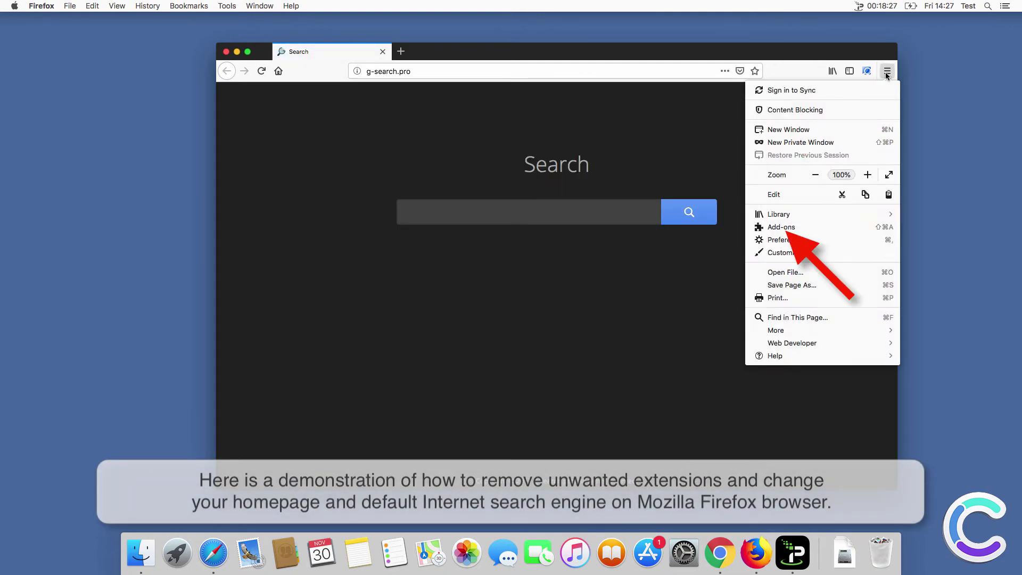
{"action": "left_click", "coordinate": [812, 227]}
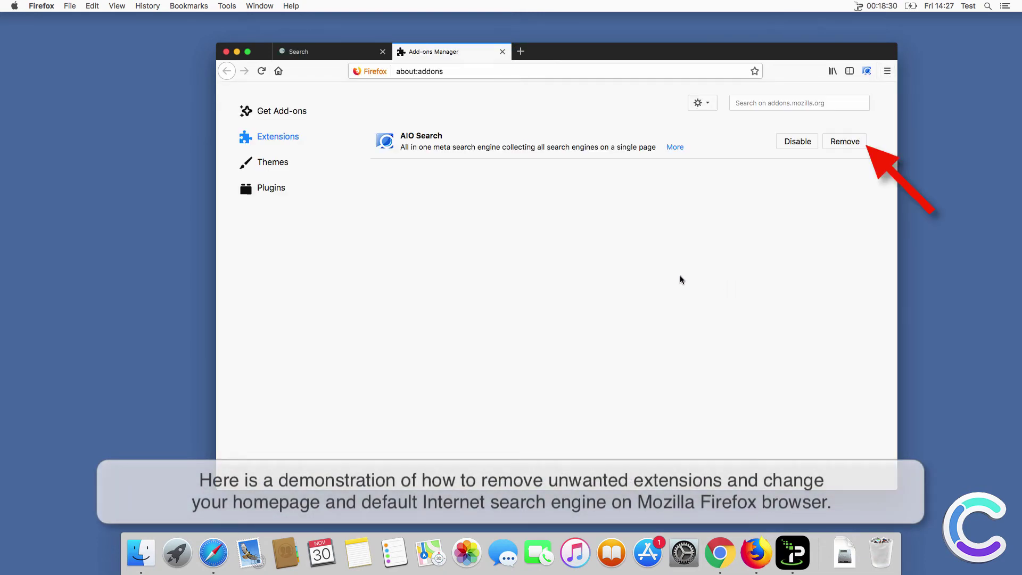
{"action": "left_click", "coordinate": [853, 142]}
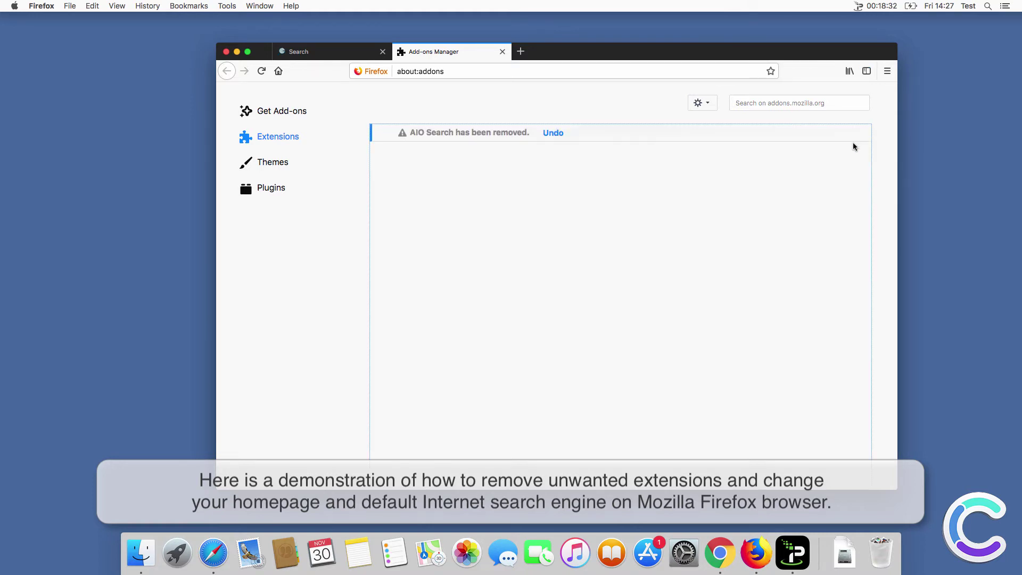
{"action": "left_click", "coordinate": [887, 72]}
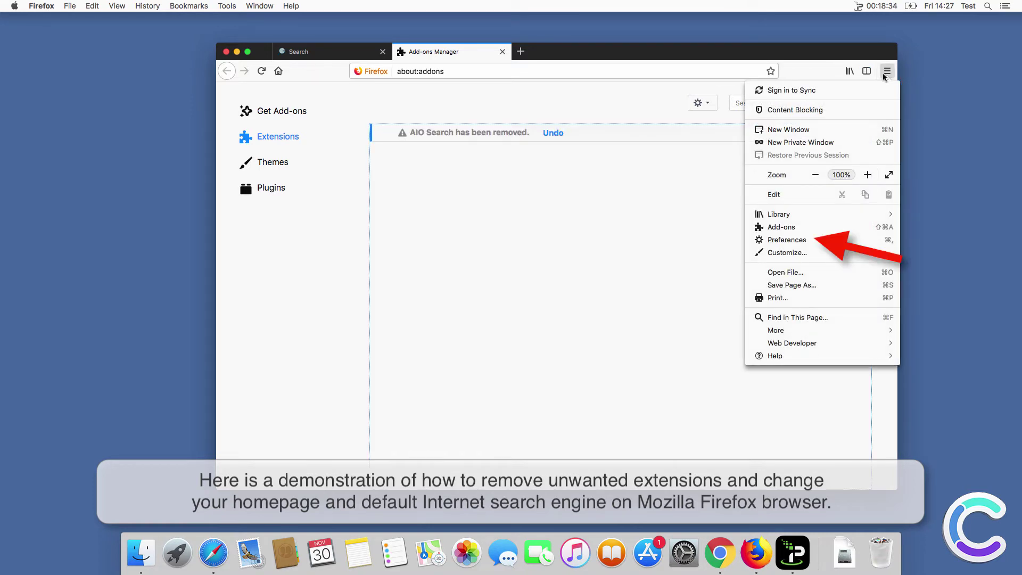
{"action": "left_click", "coordinate": [792, 242]}
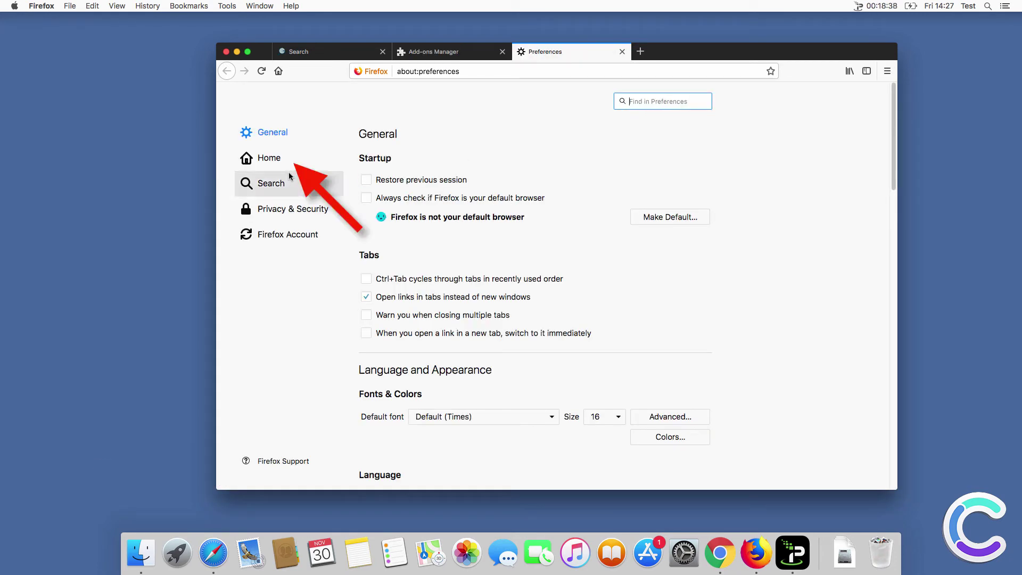
{"action": "left_click", "coordinate": [279, 159]}
{"action": "triple_click", "coordinate": [557, 227]}
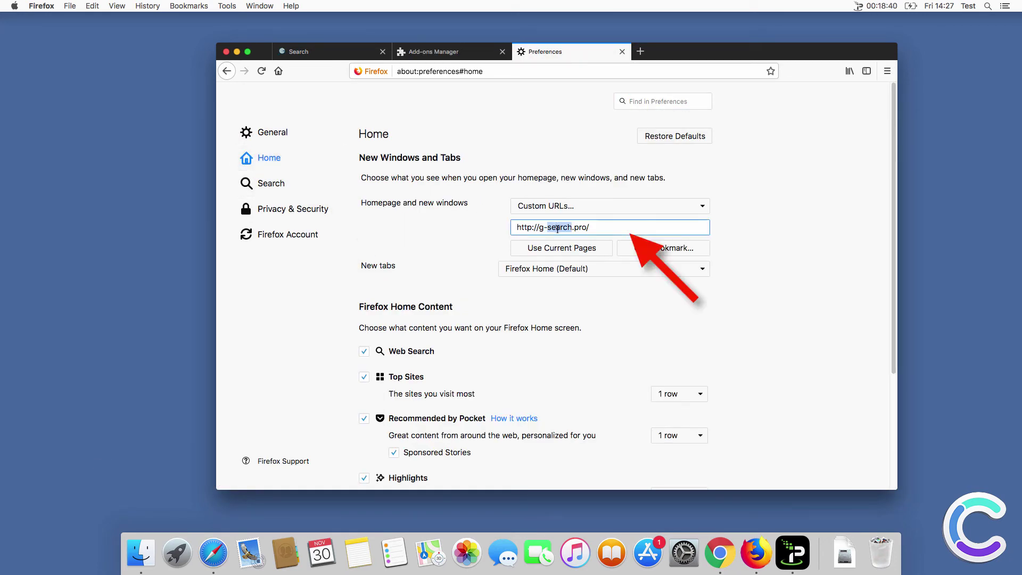
{"action": "type", "text": "ww"}
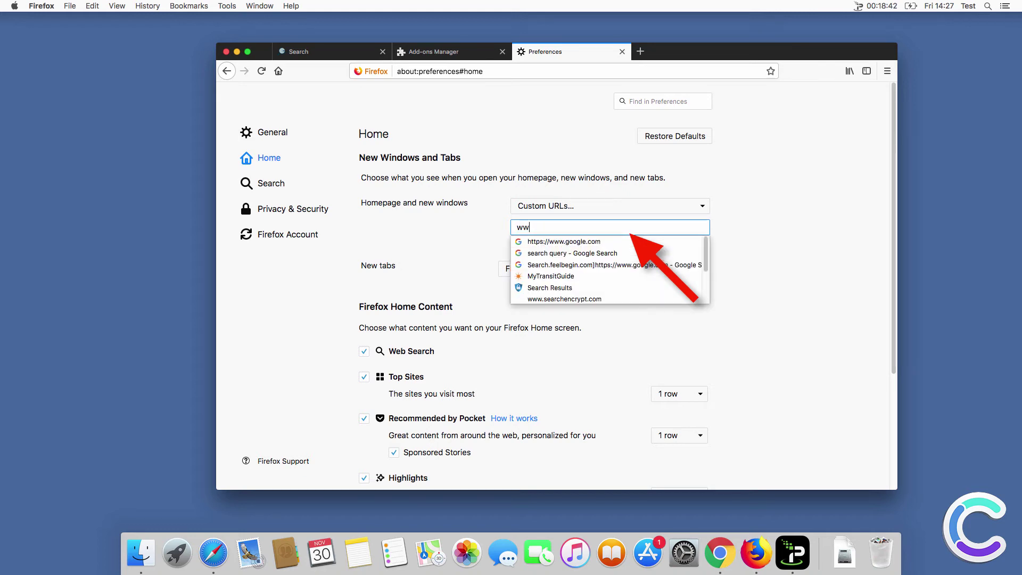
{"action": "type", "text": "w.google.com"}
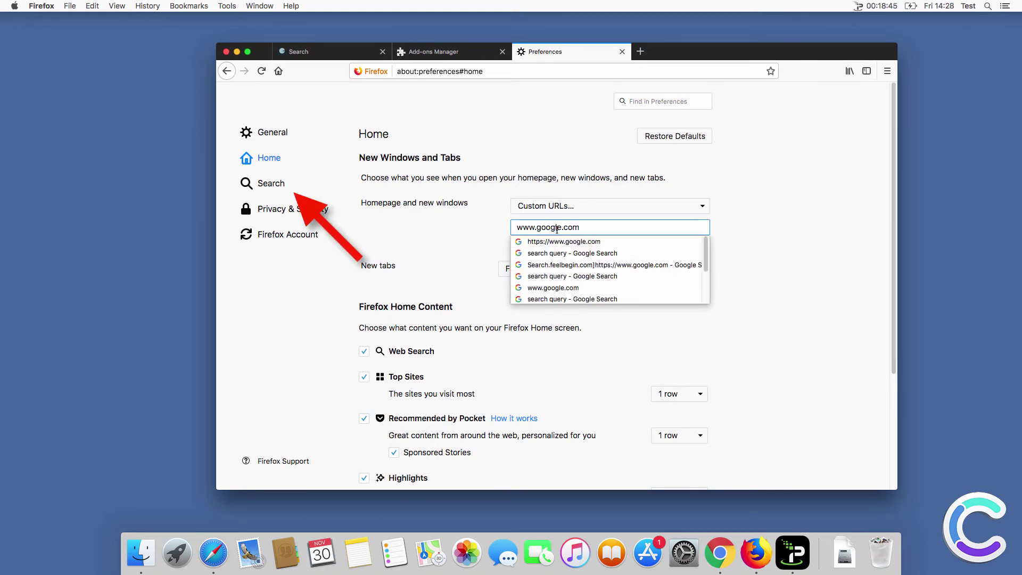
{"action": "key", "text": "Return"}
{"action": "key", "text": "shift+Tab"}
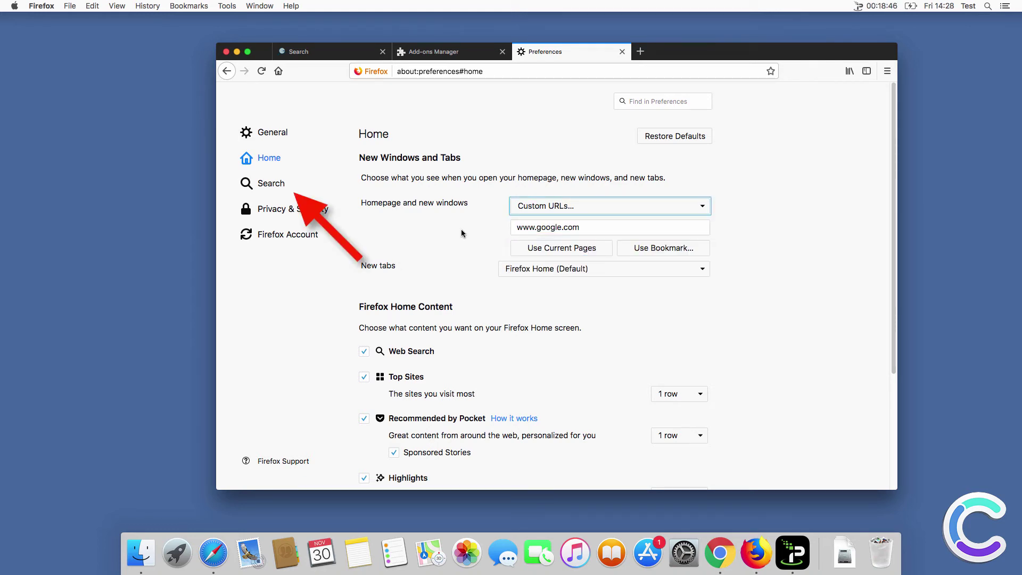
Make Google Firefox's default search engine.
{"action": "left_click", "coordinate": [282, 183]}
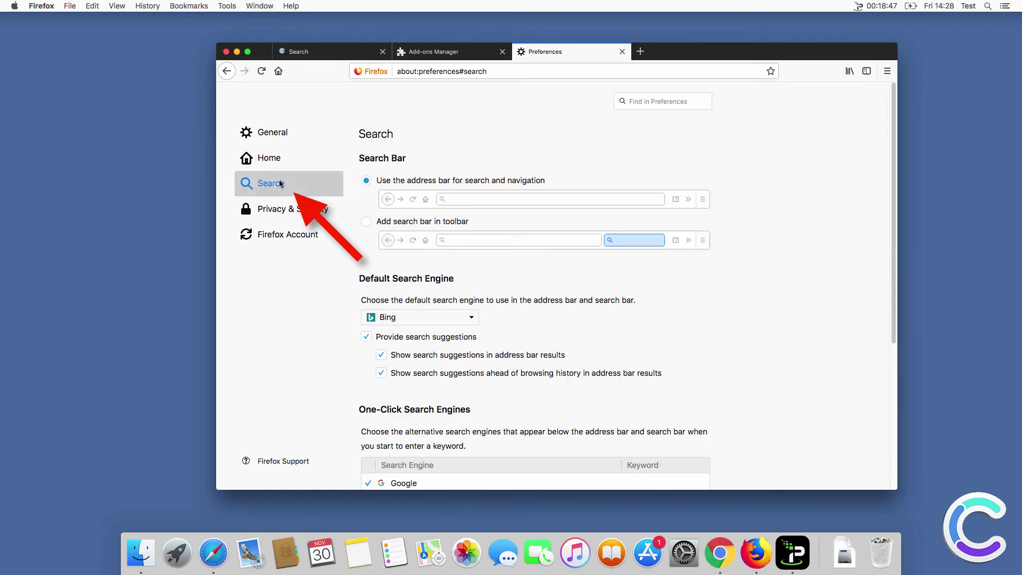
{"action": "left_click", "coordinate": [406, 317]}
{"action": "left_click", "coordinate": [323, 279]}
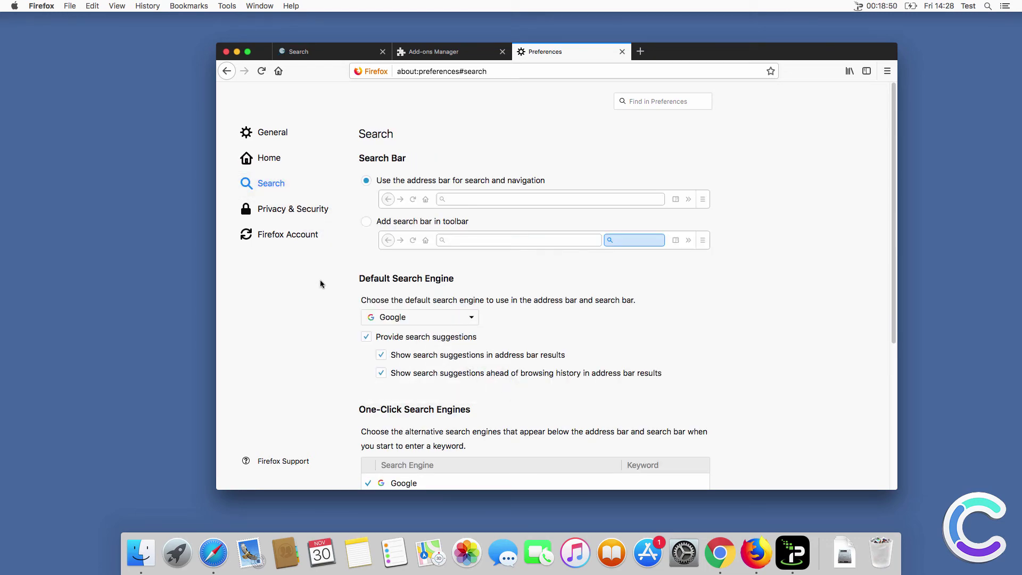
Test a 'search query' search in a new tab, then close Firefox.
{"action": "key", "text": "super+t"}
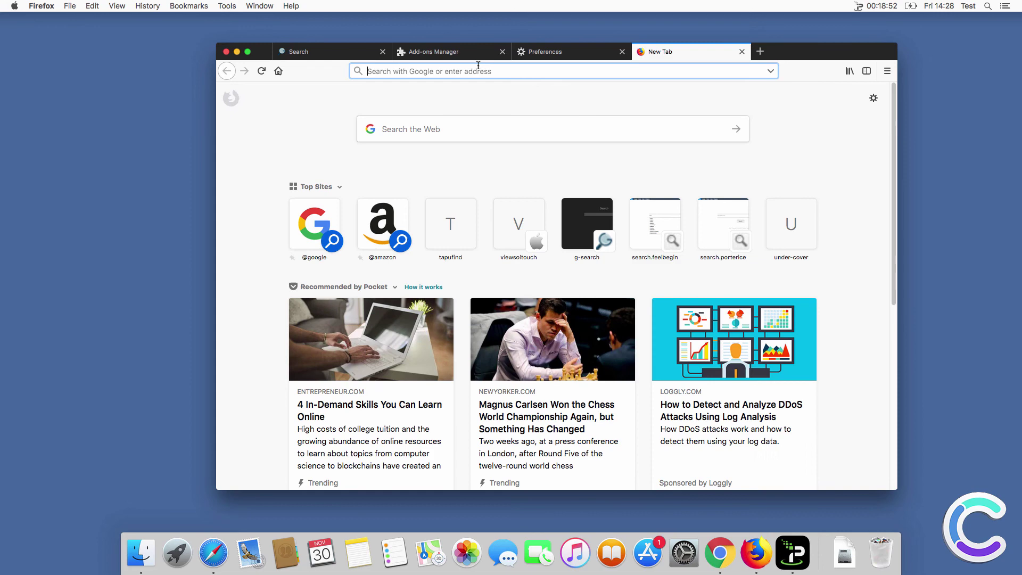
{"action": "type", "text": "sear"}
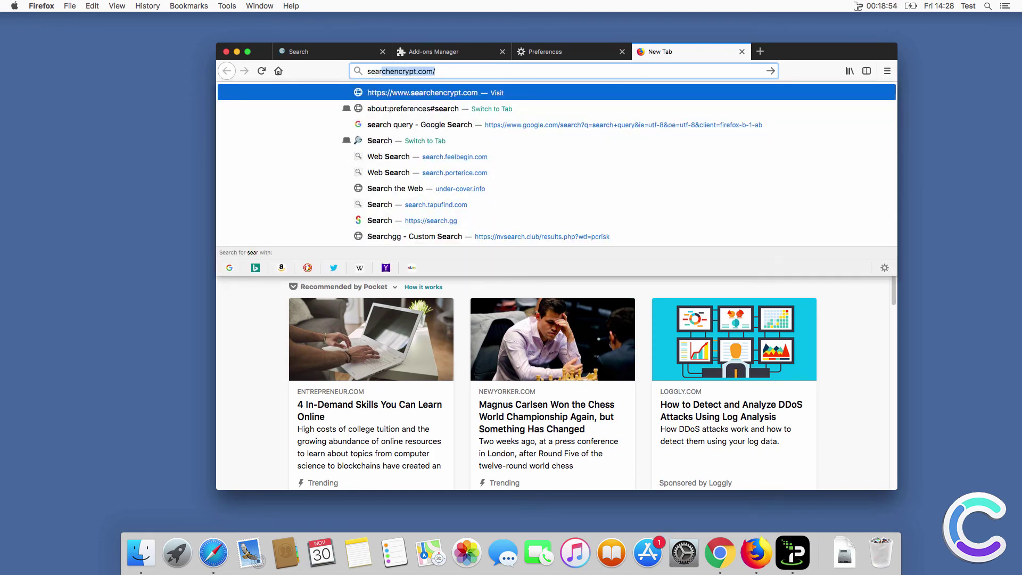
{"action": "type", "text": "ch query"}
{"action": "key", "text": "Return"}
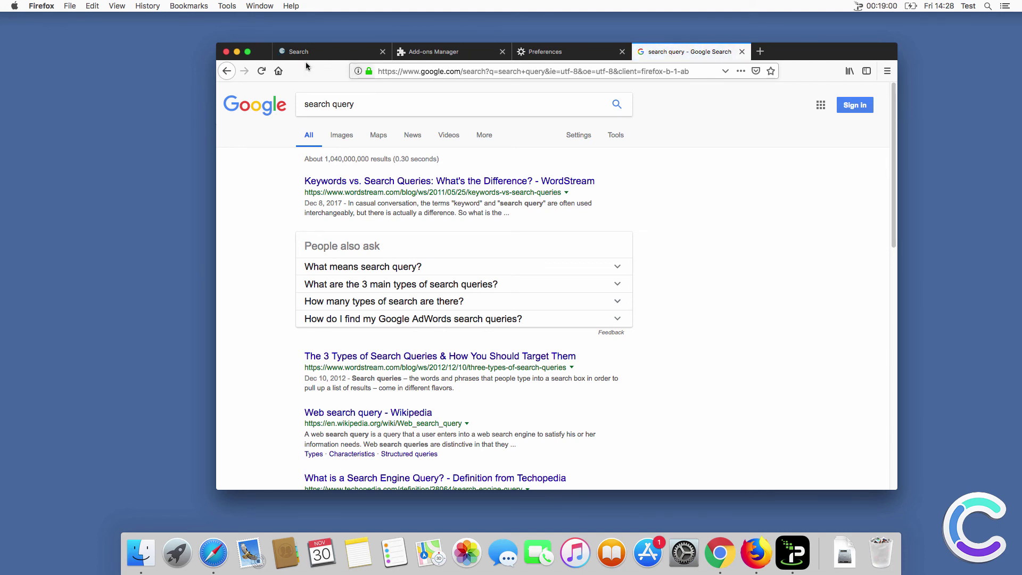
{"action": "left_click", "coordinate": [228, 52]}
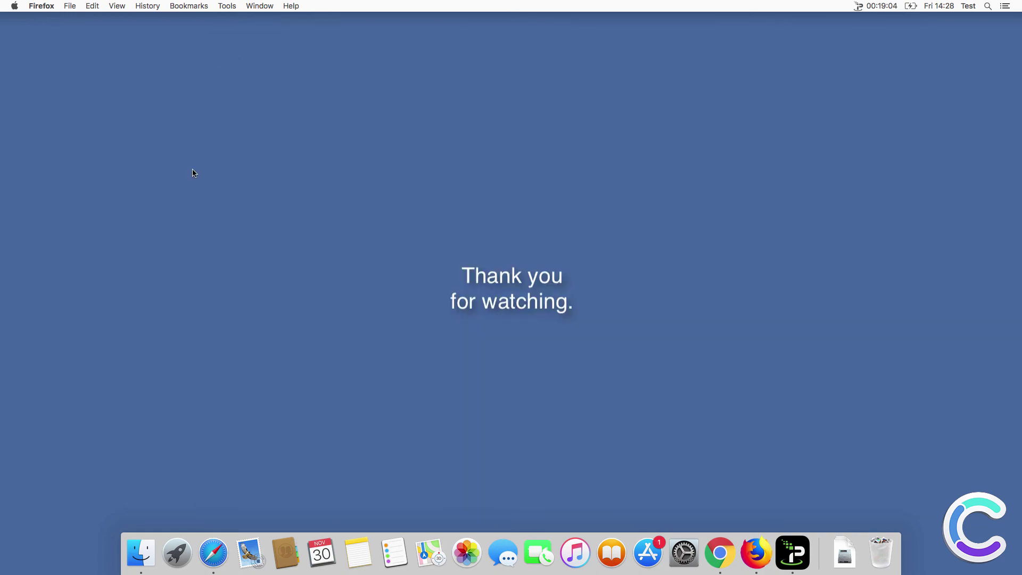